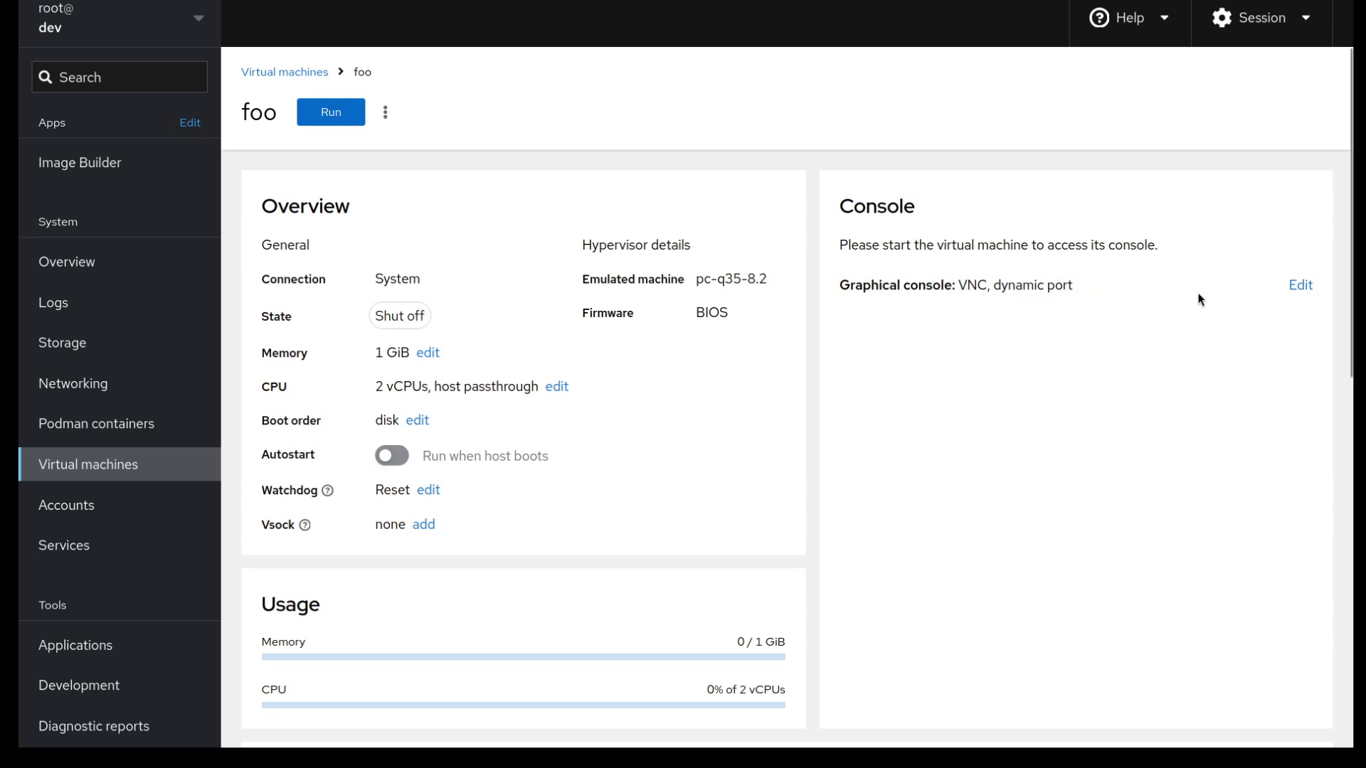
# Open the VNC server settings of the shut-off virtual machine foo and close them without saving.
pyautogui.click(1302, 288)
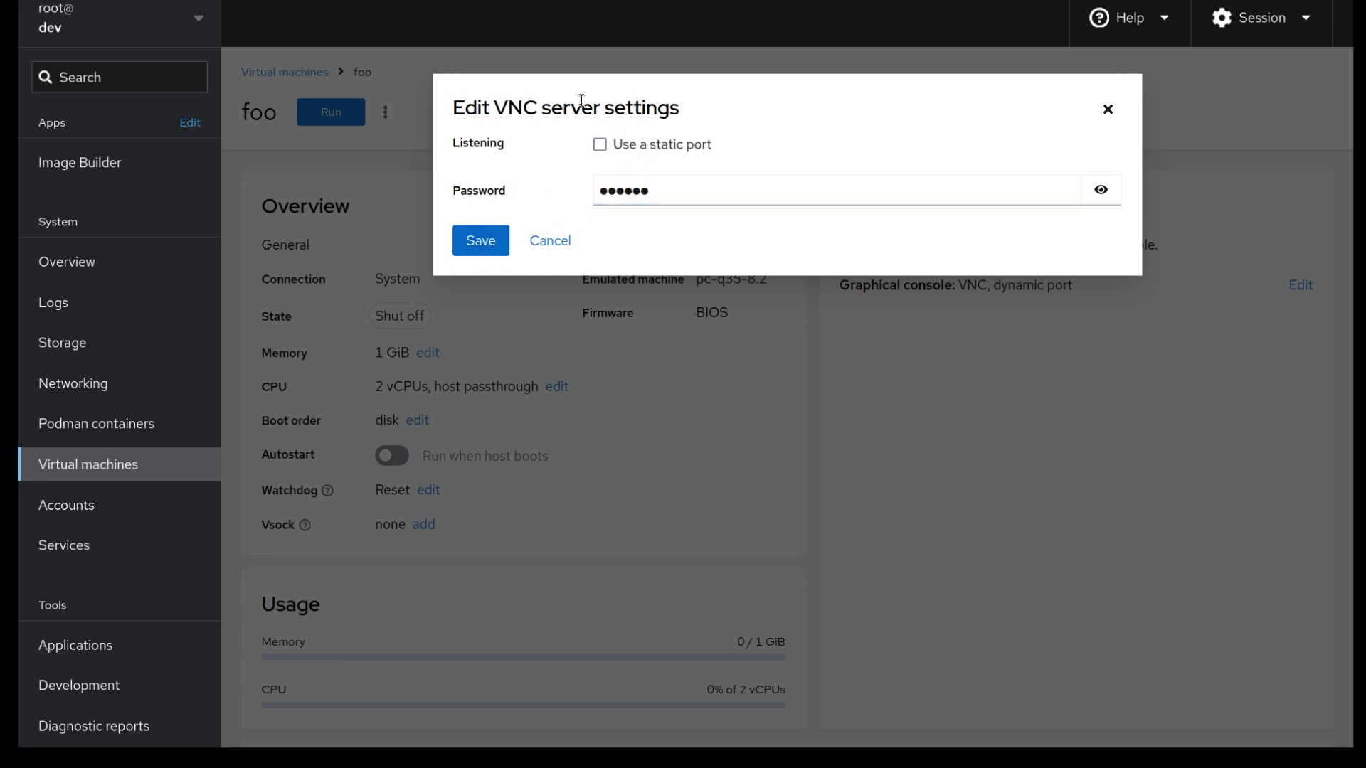
pyautogui.click(559, 244)
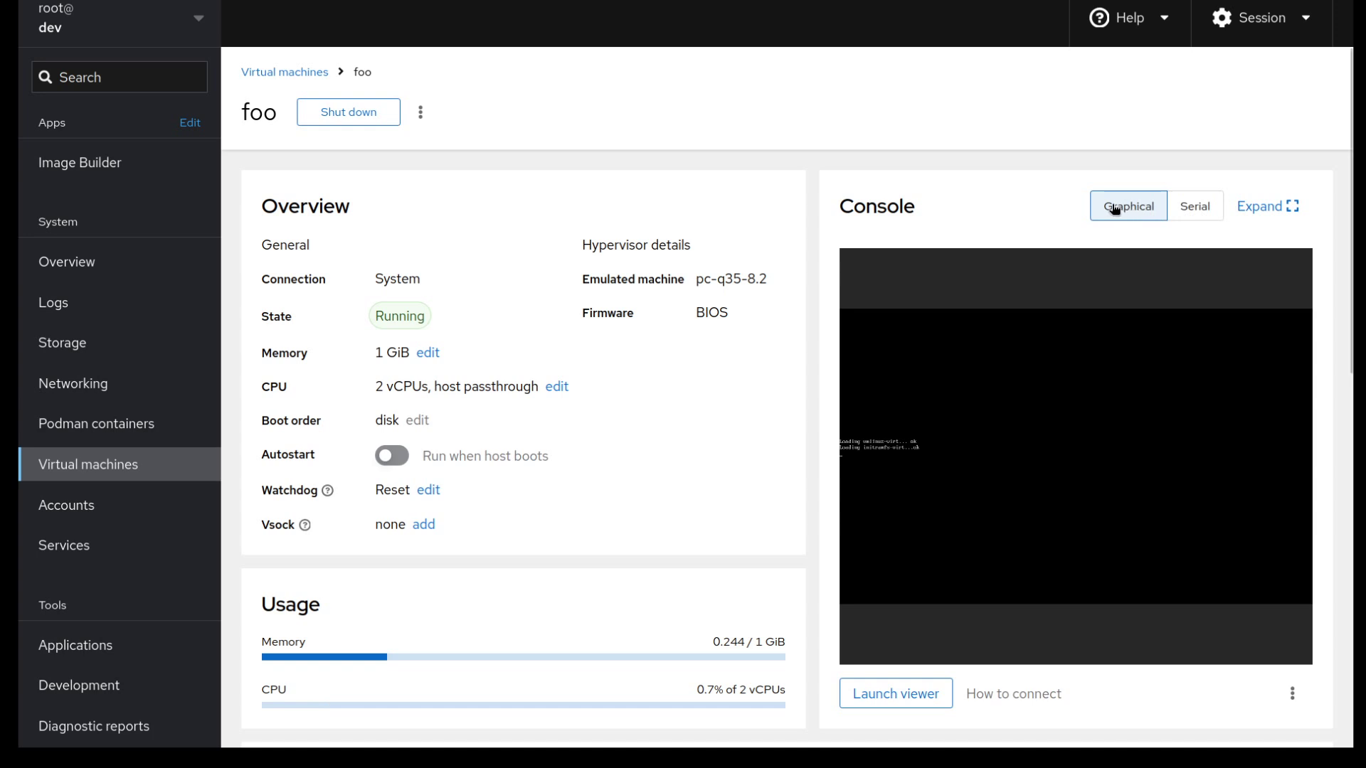
# View foo's serial console, return to the graphical console, and view it expanded before going back to foo's details page.
pyautogui.click(1198, 207)
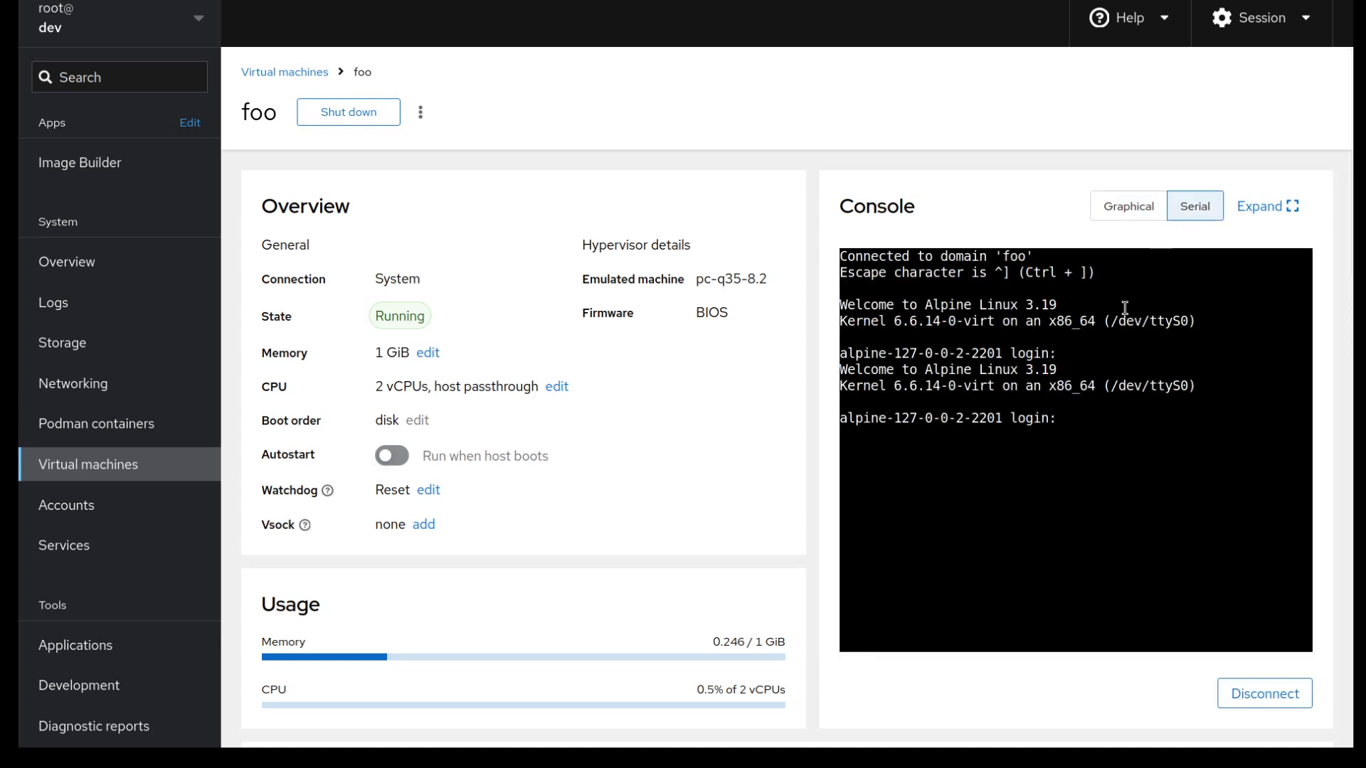
pyautogui.click(1130, 212)
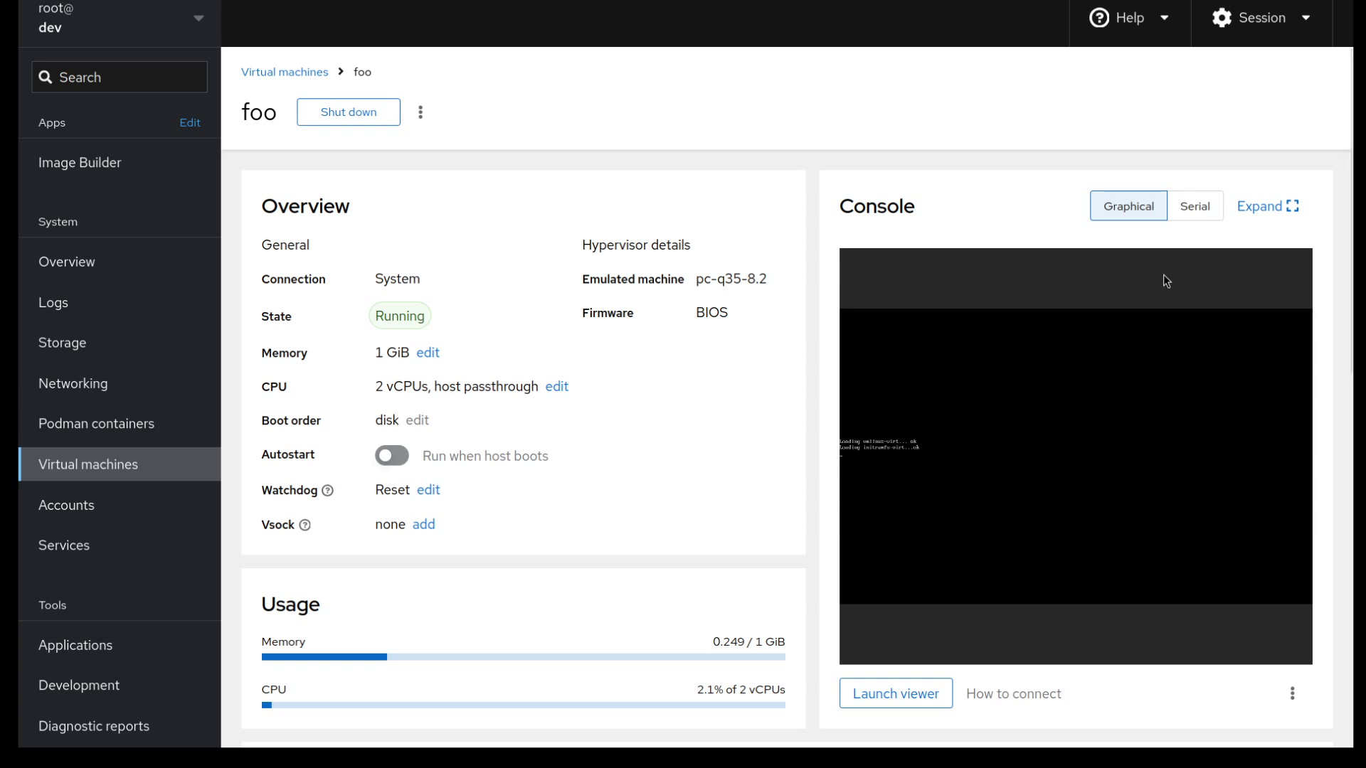
pyautogui.click(1271, 214)
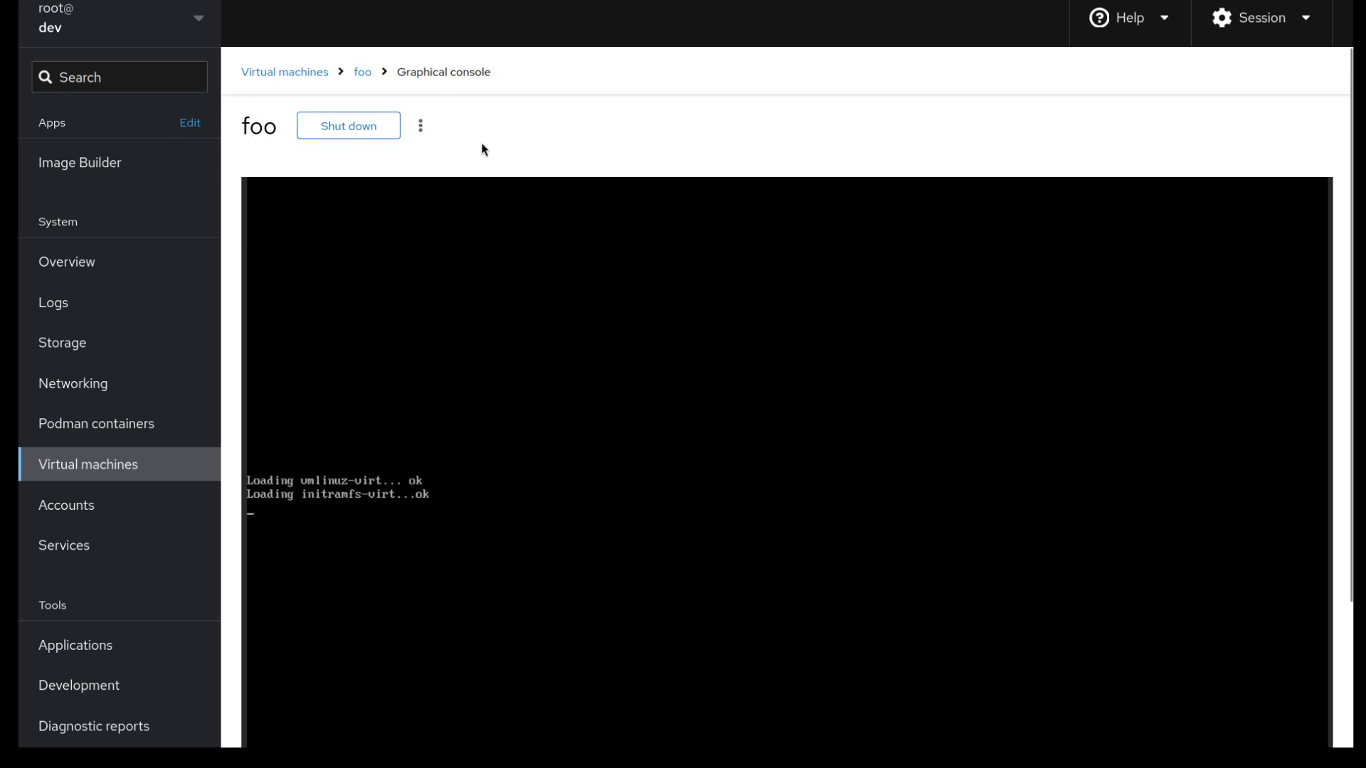
pyautogui.click(362, 72)
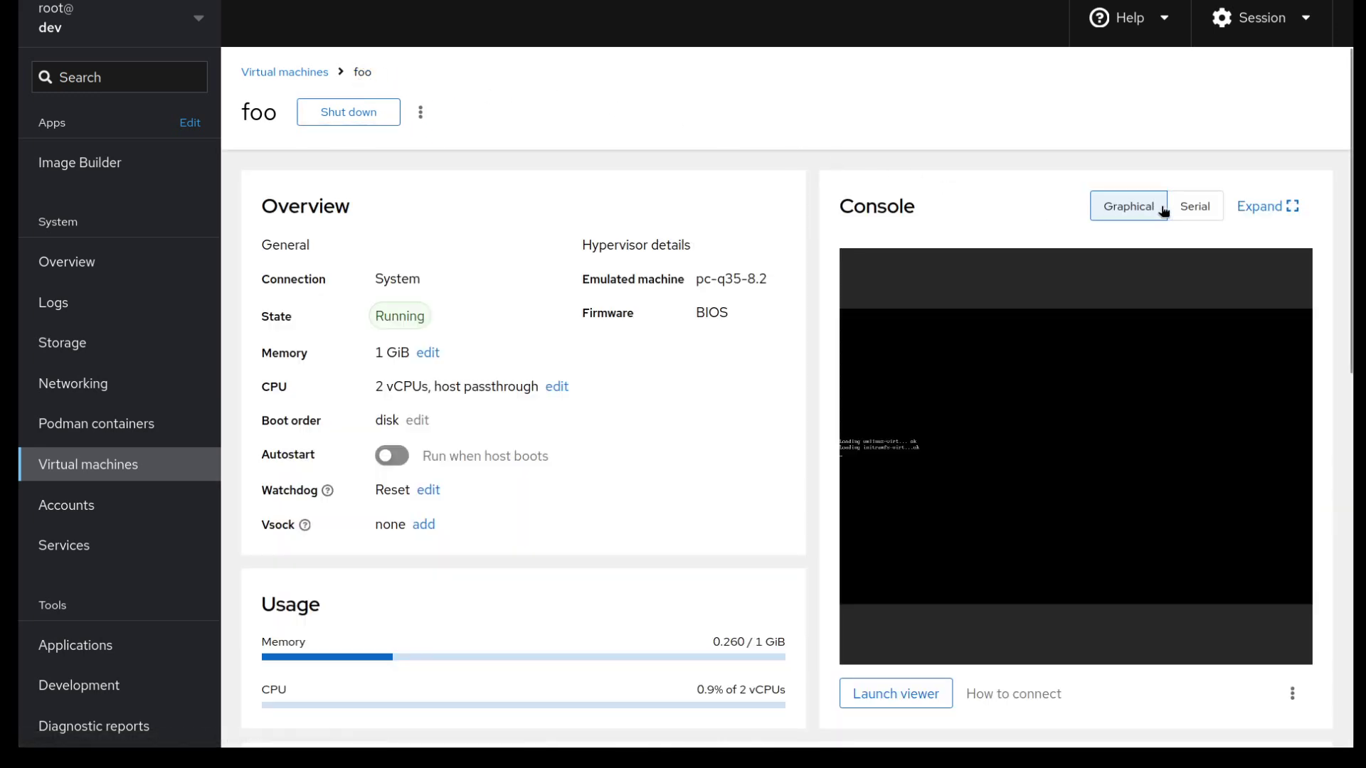
# Show foo's serial console and send blank lines to bring up the login prompt.
pyautogui.click(1197, 207)
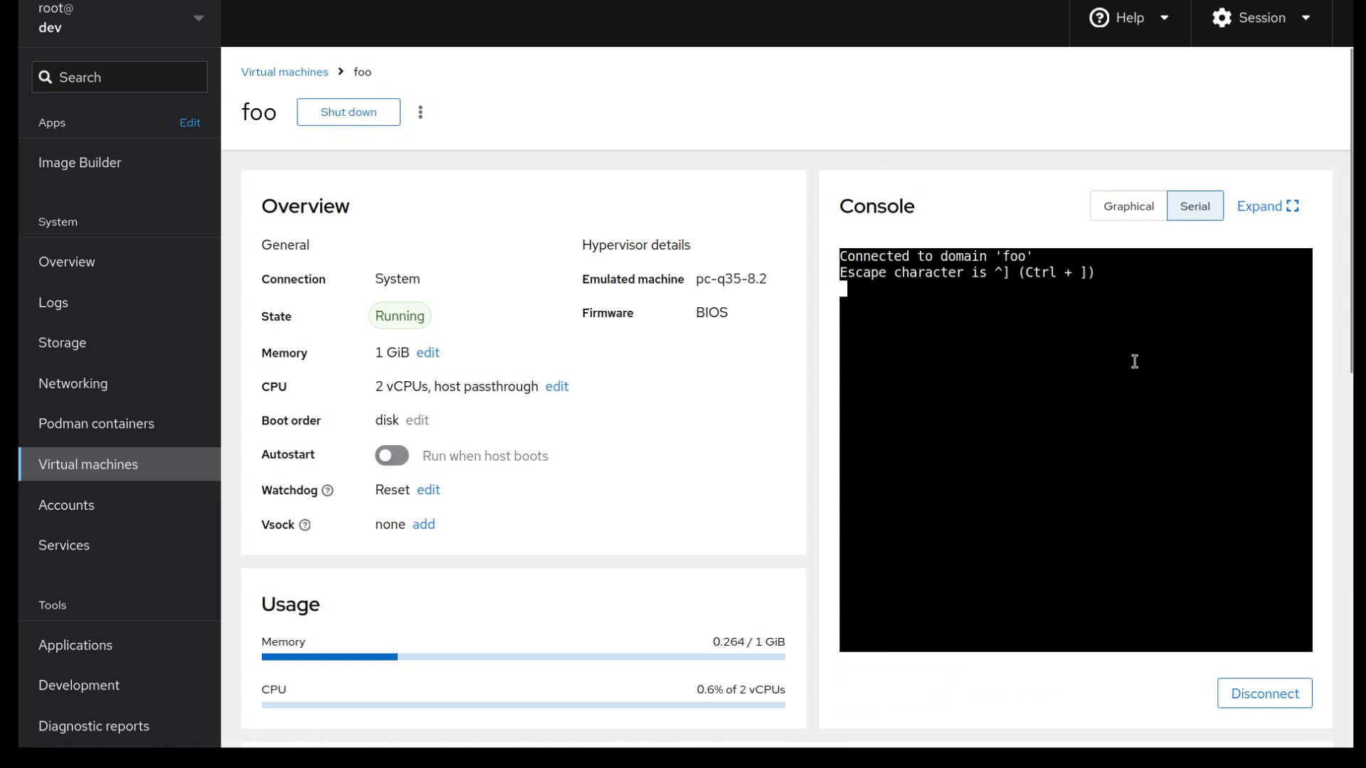
pyautogui.press('Return')
pyautogui.press('Return')
pyautogui.press('Return')
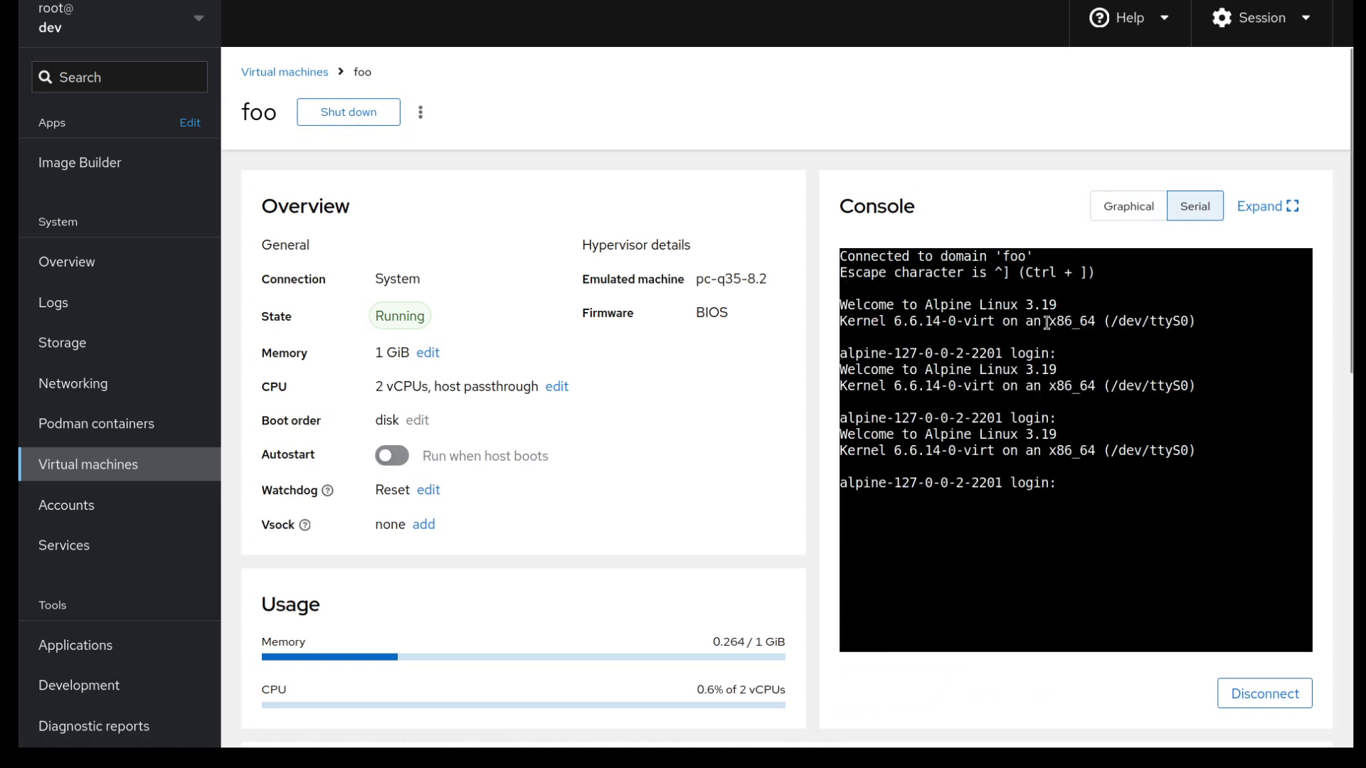
# Expand the serial console, send blank lines to bring up the login prompt, and return to foo's details page.
pyautogui.click(1267, 206)
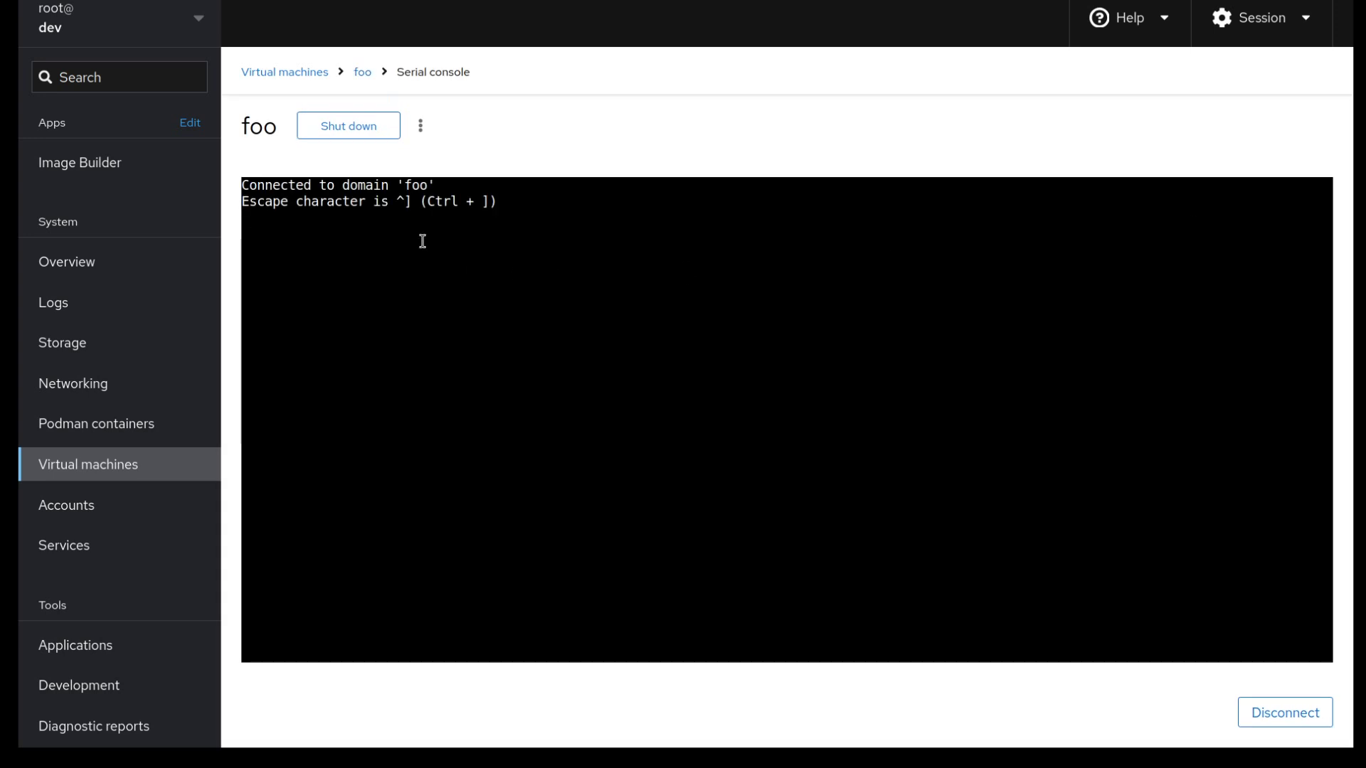
pyautogui.moveTo(397, 74); pyautogui.dragTo(474, 76)
pyautogui.click(481, 84)
pyautogui.click(345, 244)
pyautogui.press('Return')
pyautogui.press('Return')
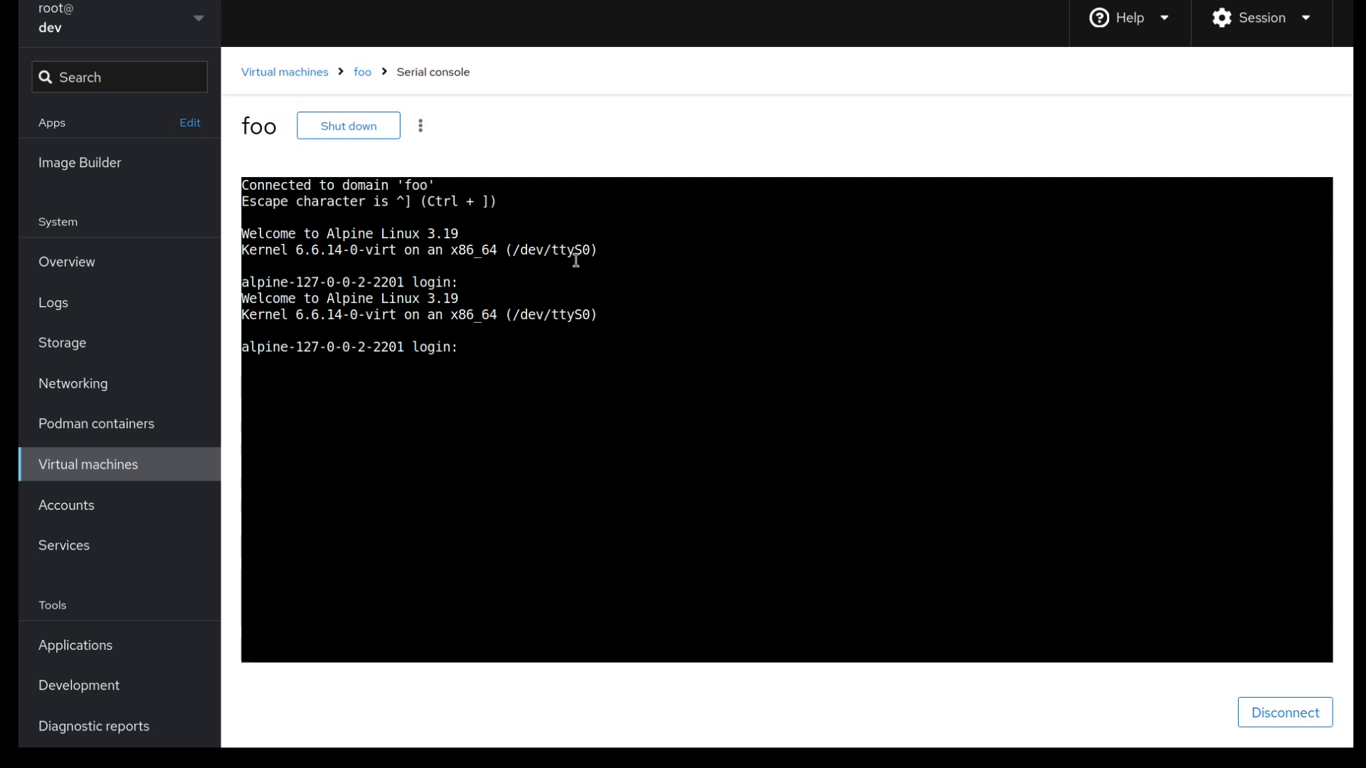
pyautogui.click(363, 72)
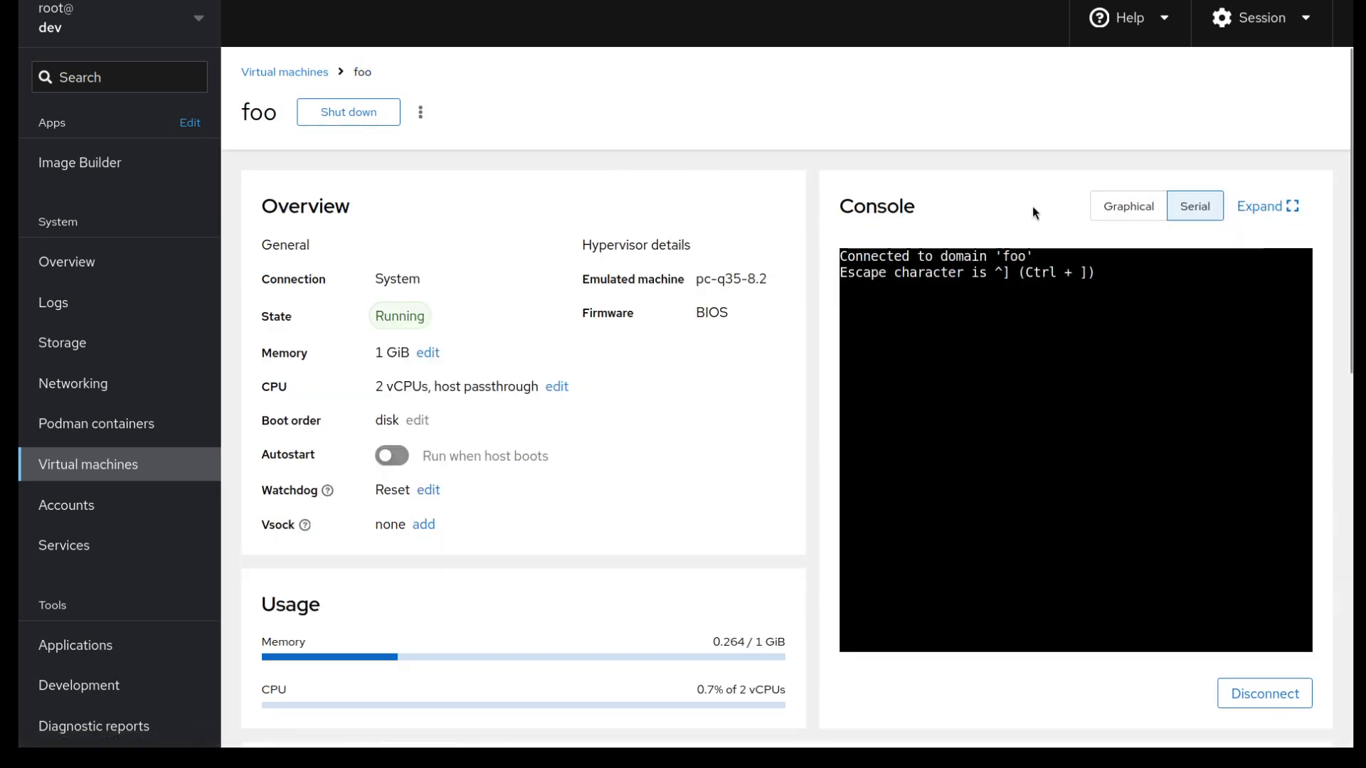
# Return to the graphical console, open the running VM's VNC server settings, and close them without saving.
pyautogui.click(1134, 204)
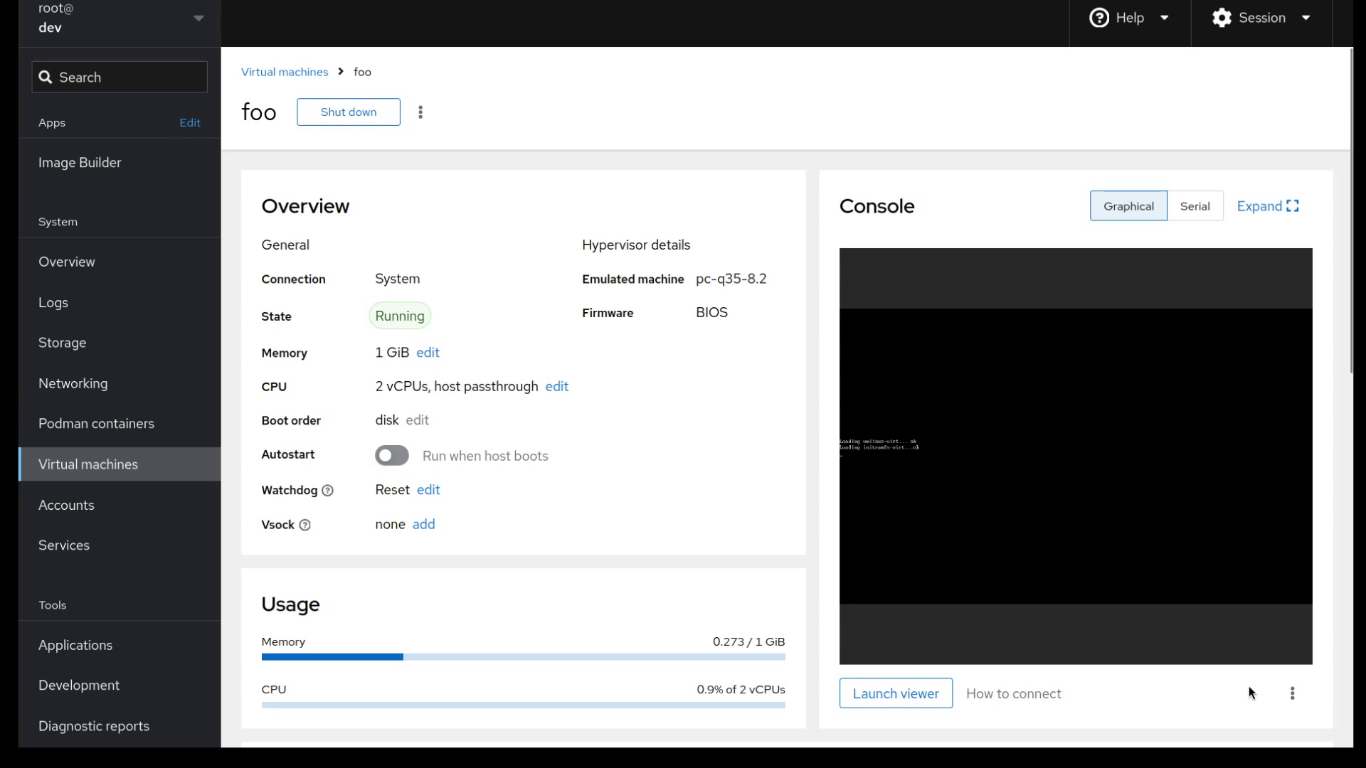
pyautogui.click(1293, 695)
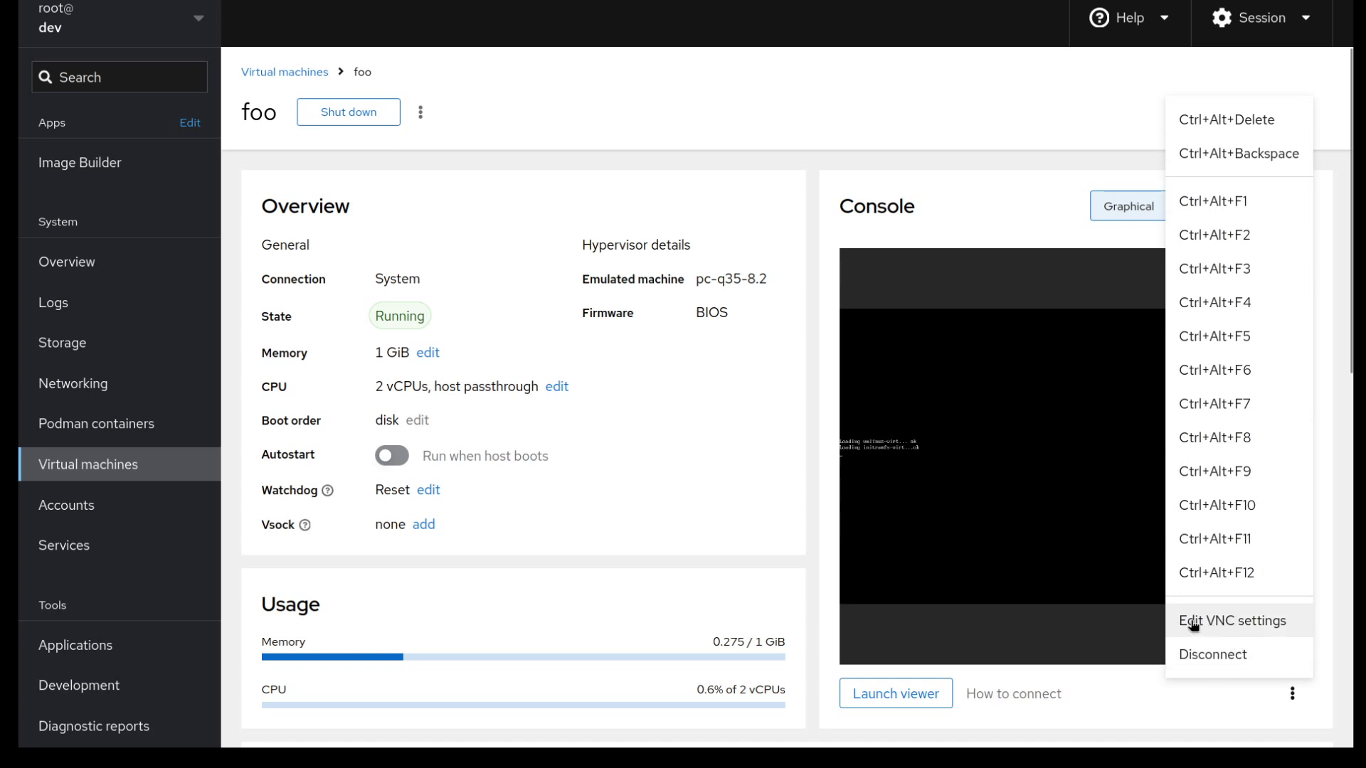
pyautogui.click(1278, 628)
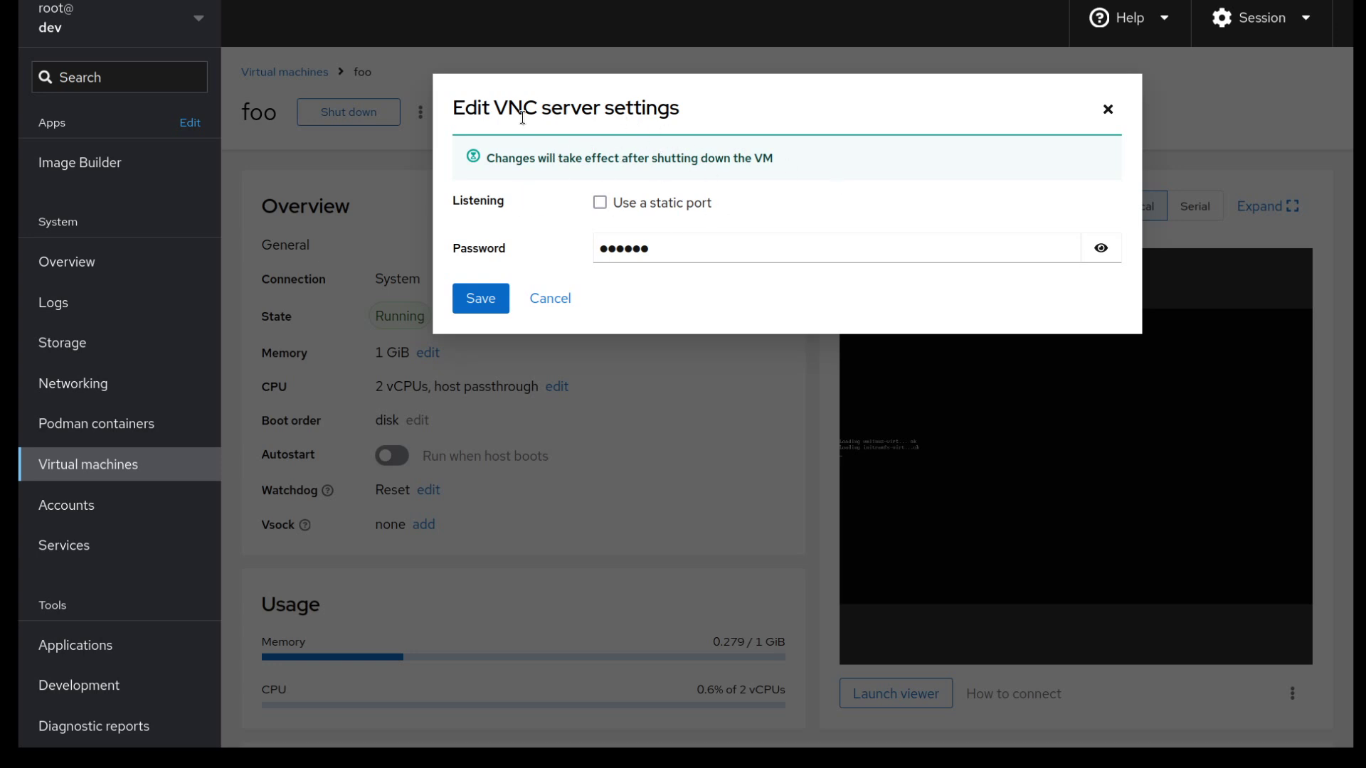
pyautogui.click(556, 301)
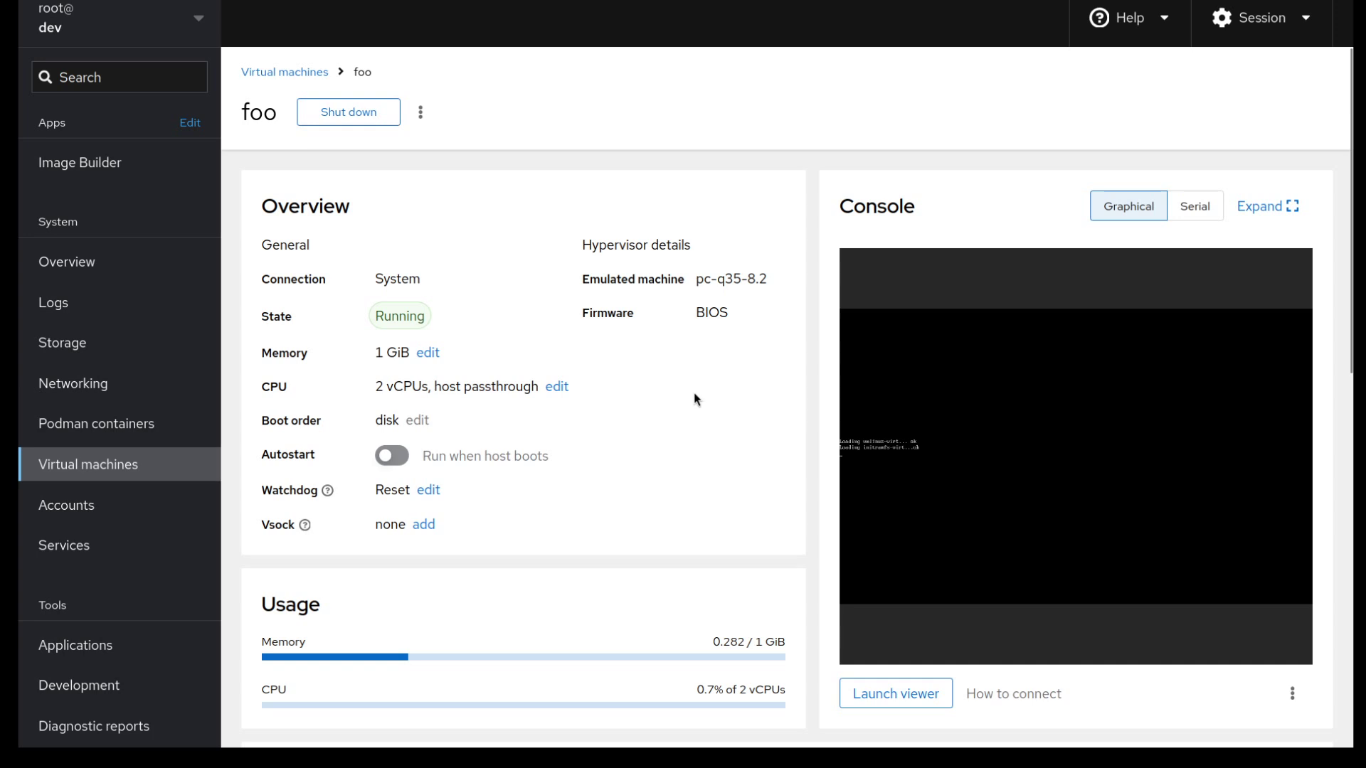
# Read the instructions on how to connect to foo's graphical console with a remote viewer.
pyautogui.click(1031, 699)
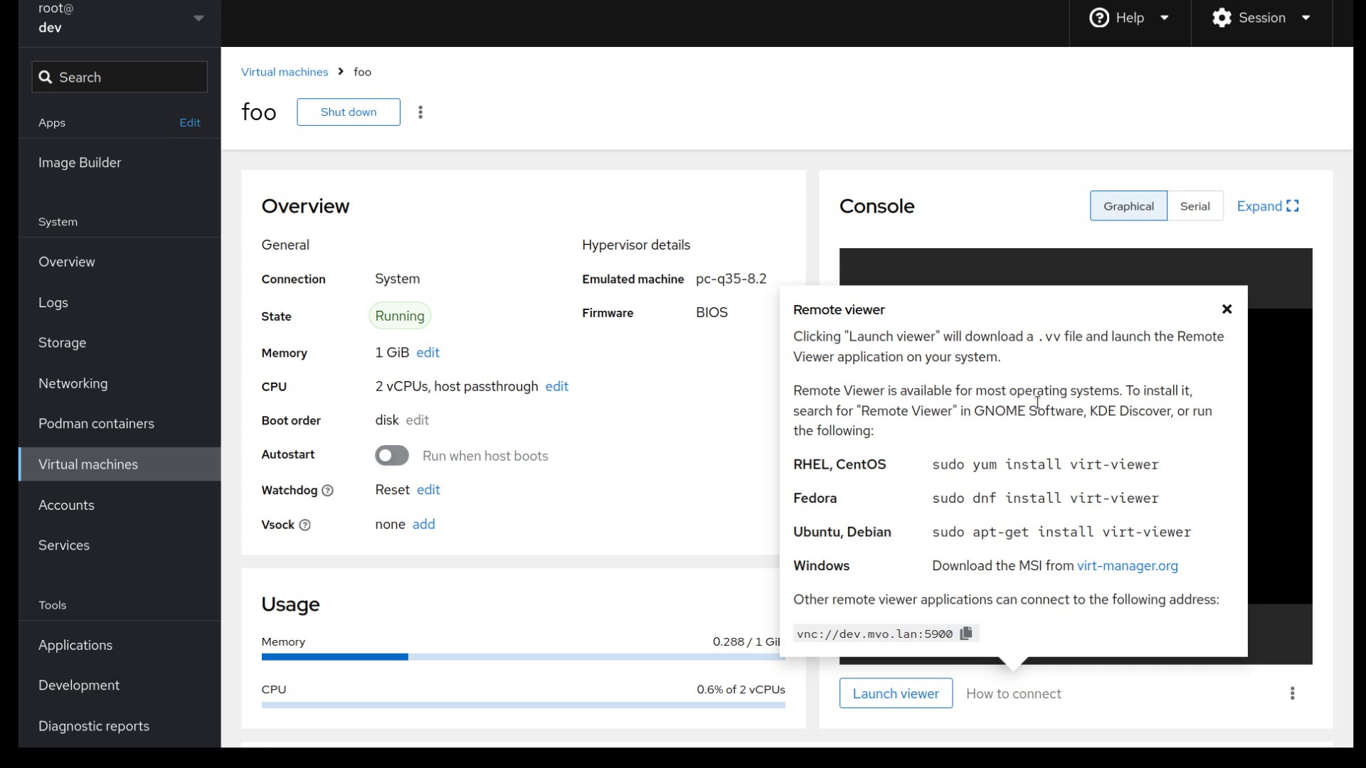
pyautogui.click(1227, 311)
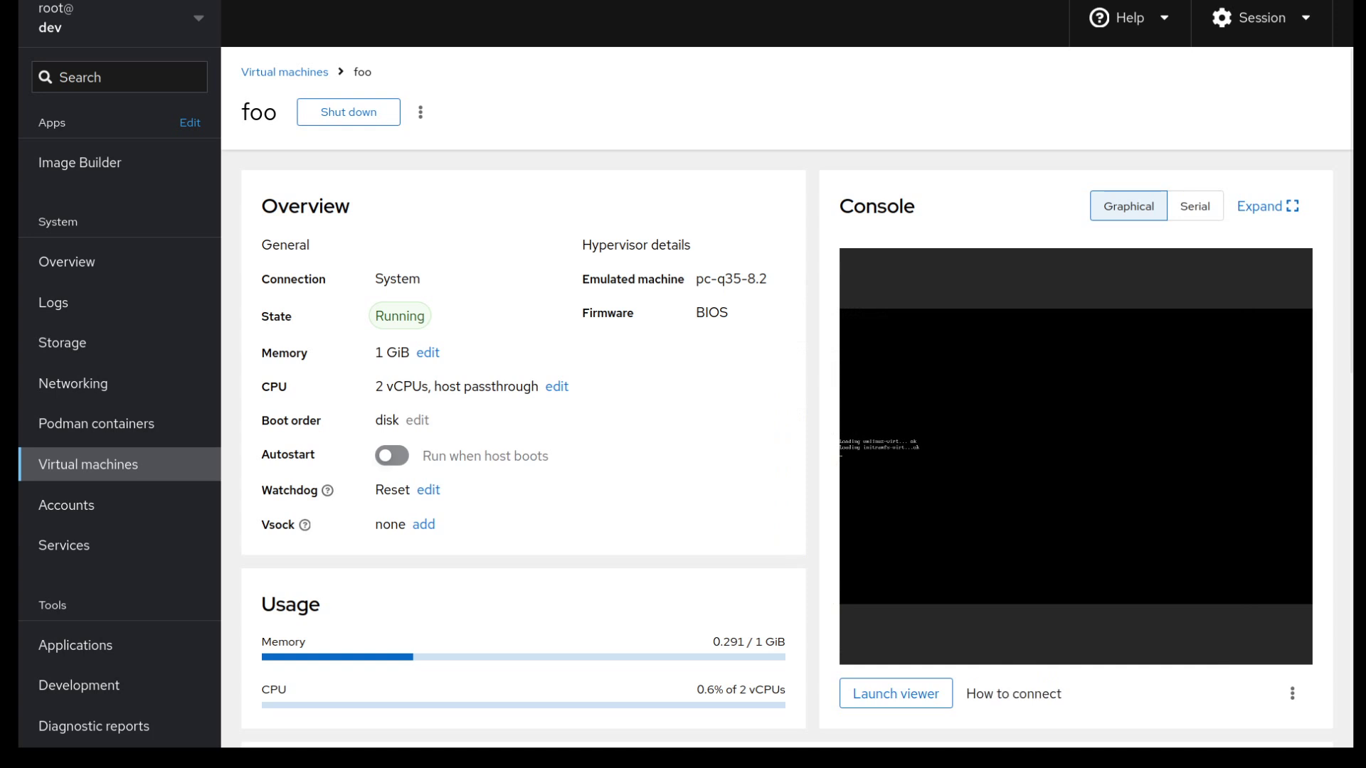
# Launch the remote viewer for foo and reconnect the graphical console embedded in the page.
pyautogui.click(891, 694)
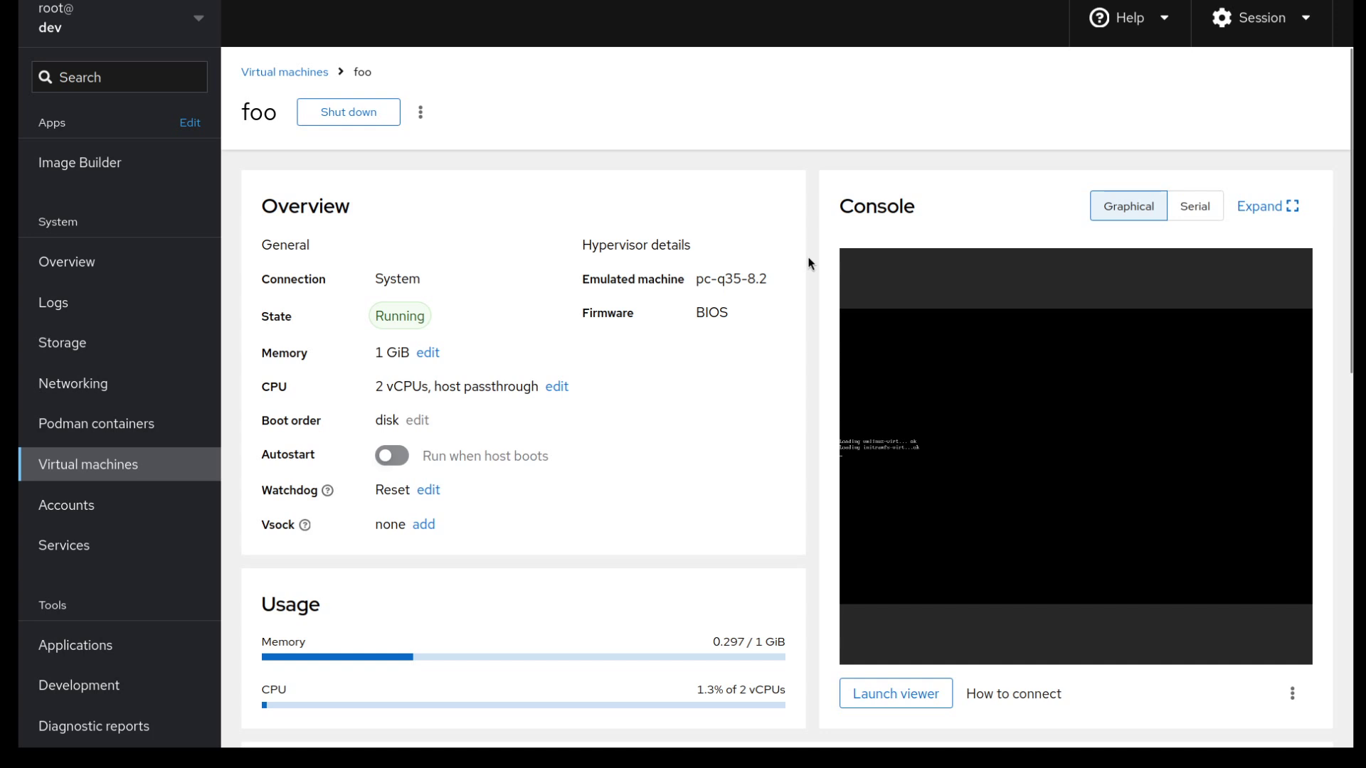
pyautogui.click(920, 708)
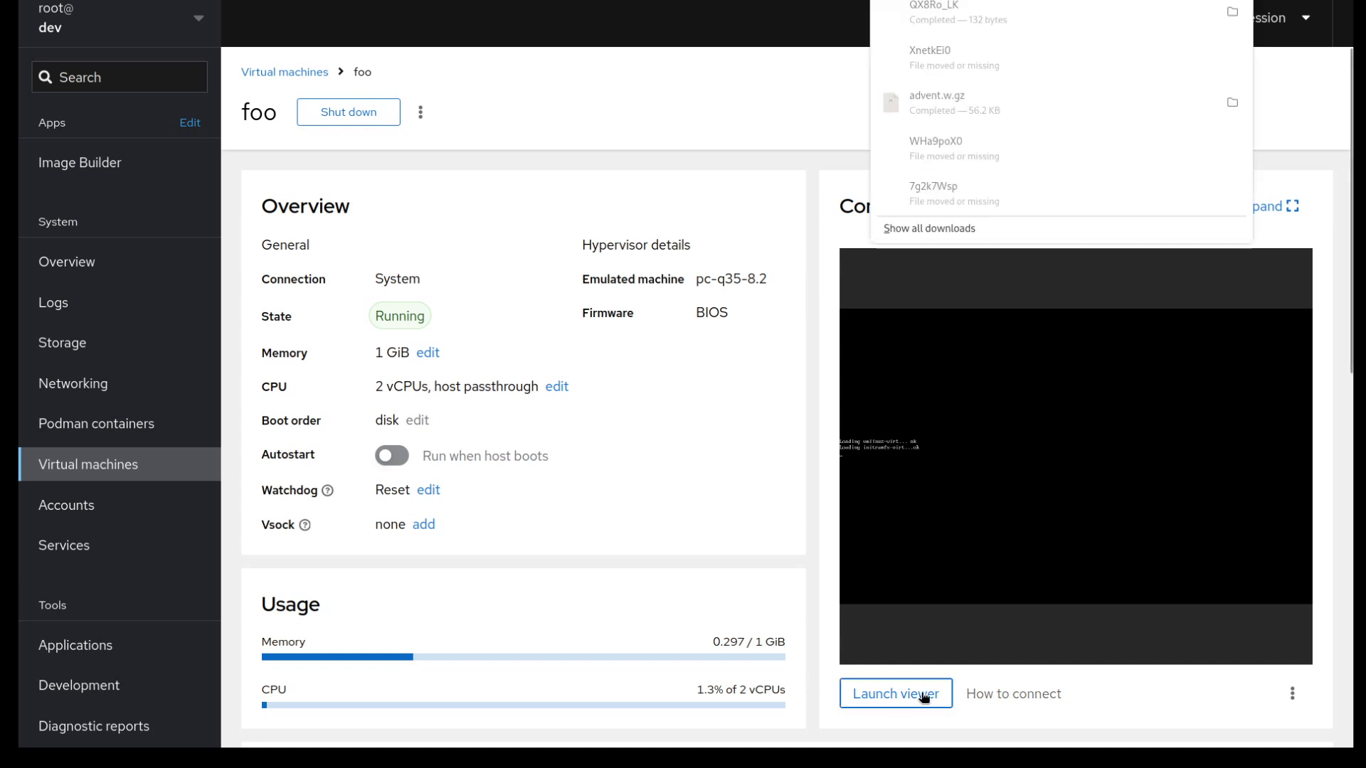
pyautogui.click(947, 20)
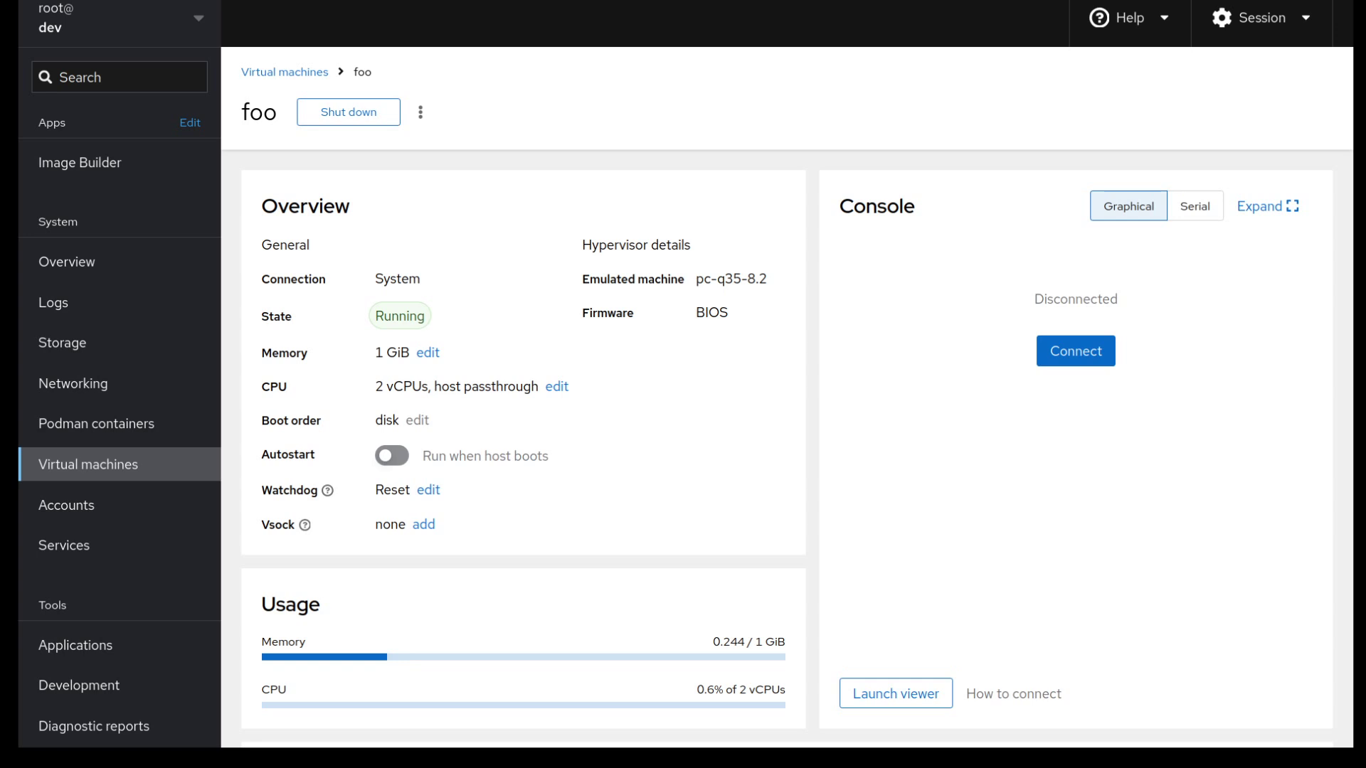
pyautogui.click(1110, 361)
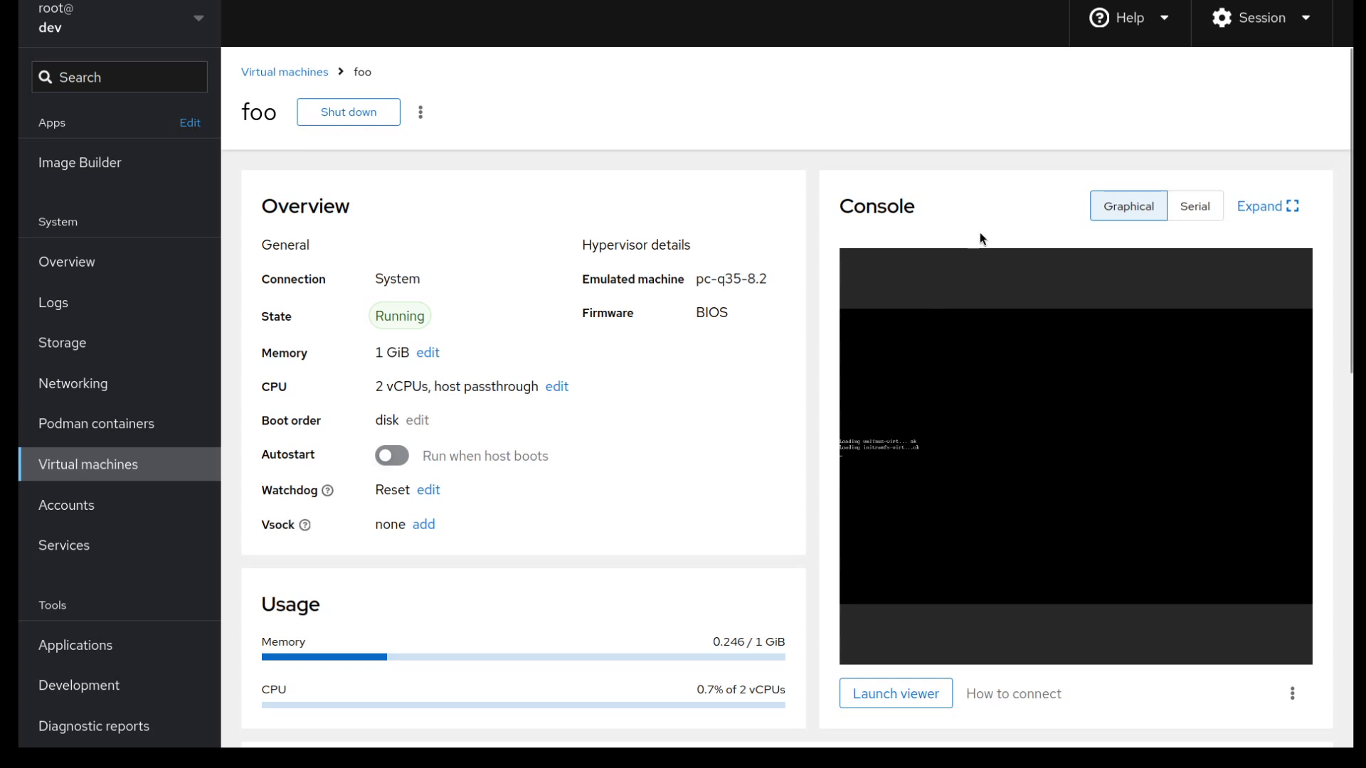
# Force shut down the virtual machine foo.
pyautogui.click(423, 114)
pyautogui.click(400, 239)
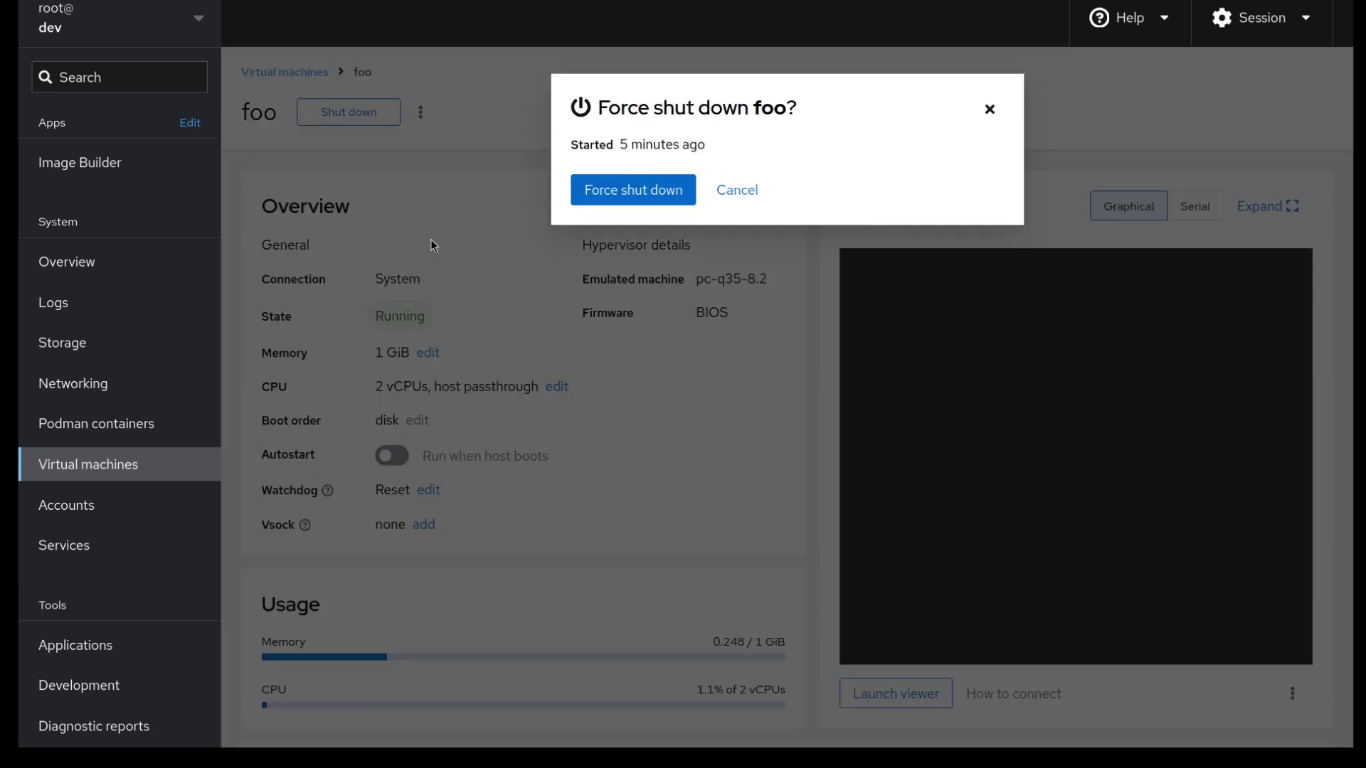
pyautogui.click(577, 196)
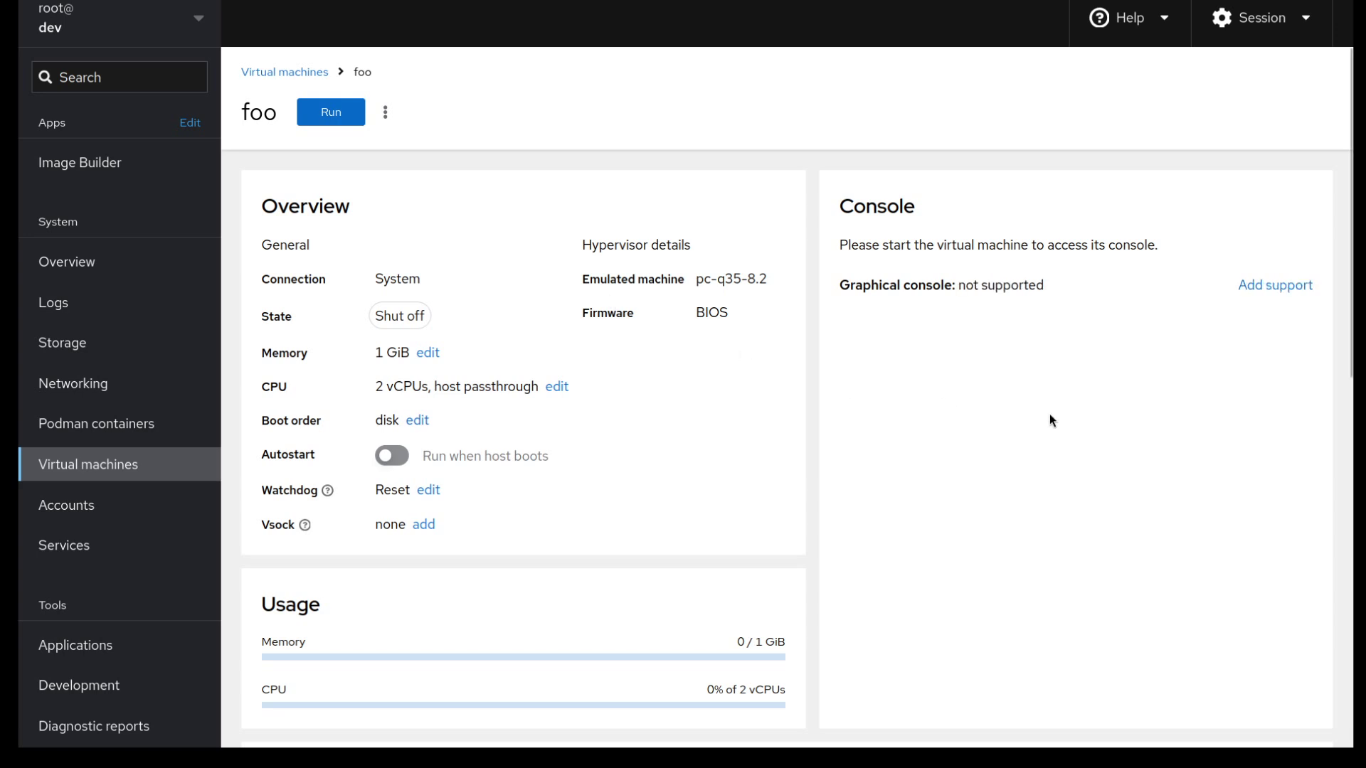
# Look at the options for adding a VNC server, cancel without adding it, and start foo without graphical support.
pyautogui.click(1277, 291)
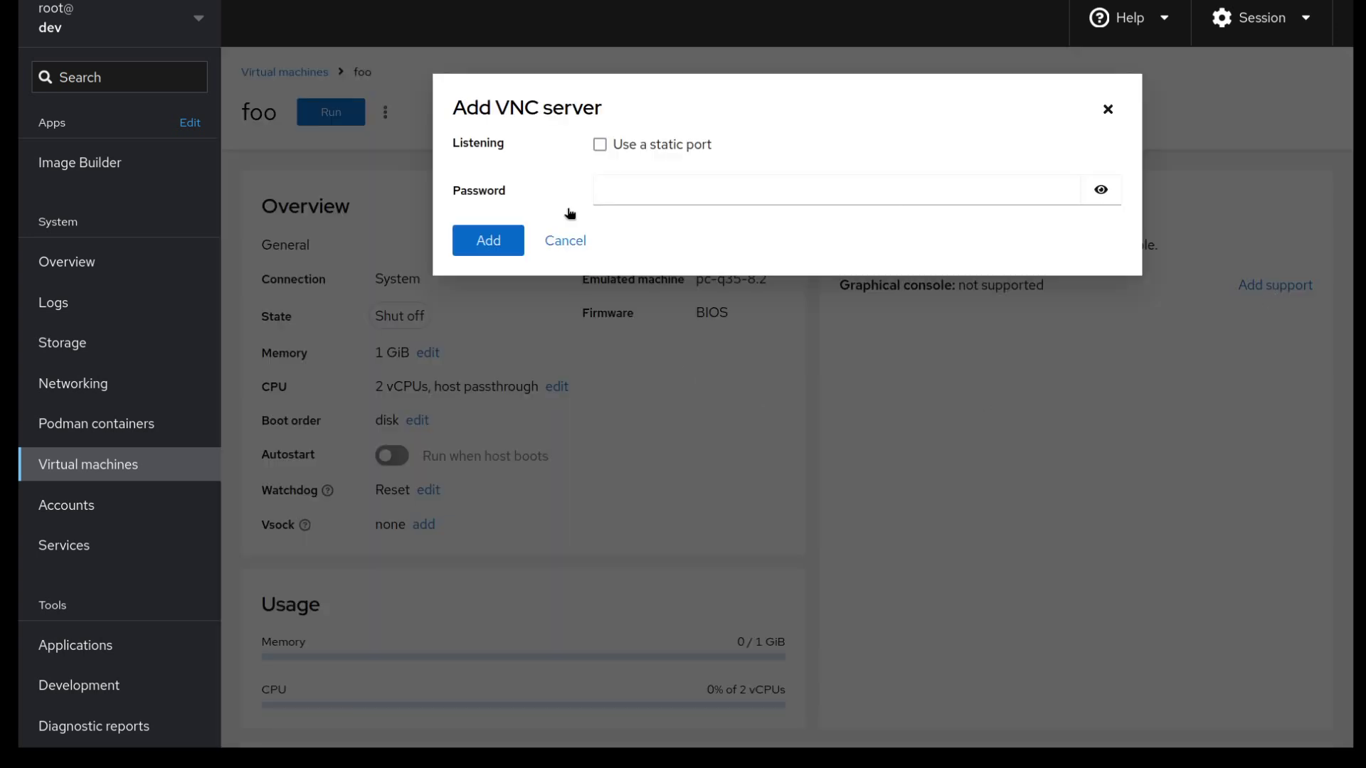
pyautogui.click(565, 242)
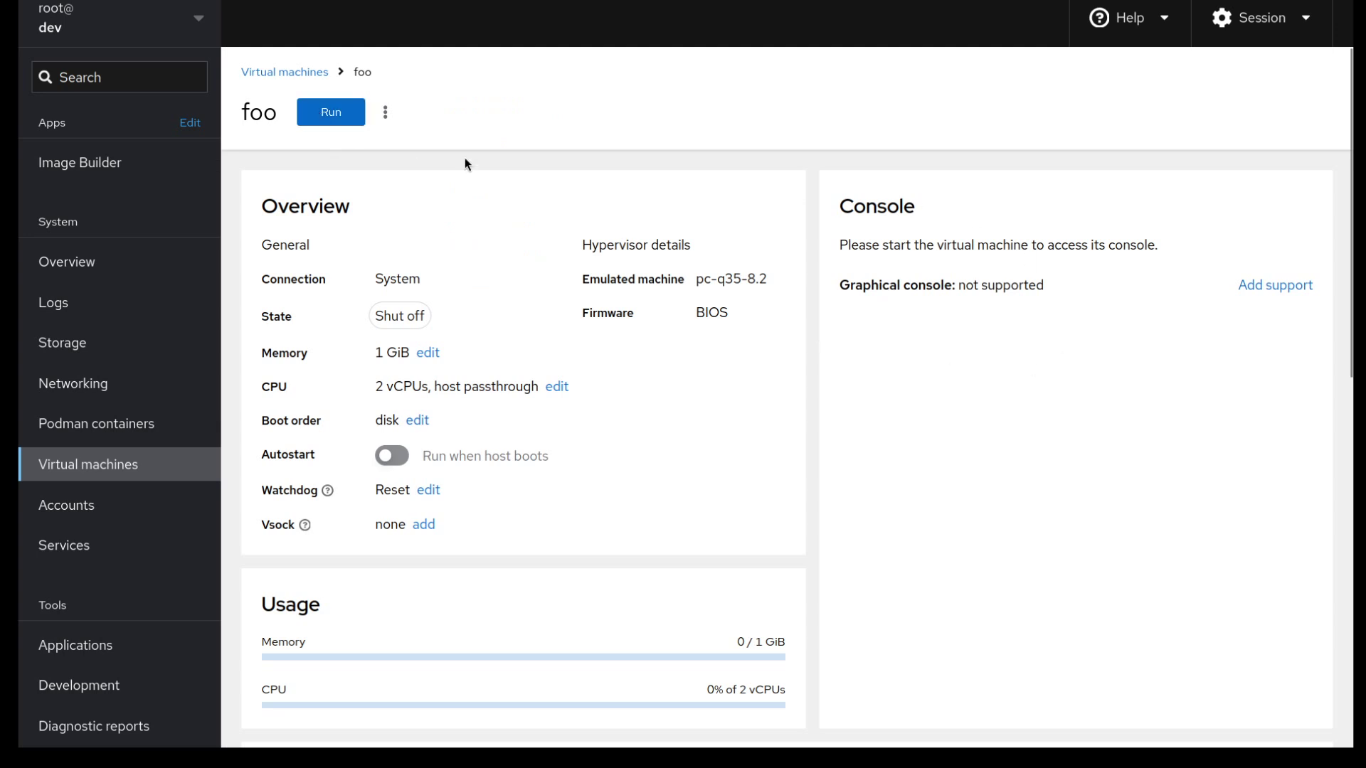
pyautogui.click(324, 114)
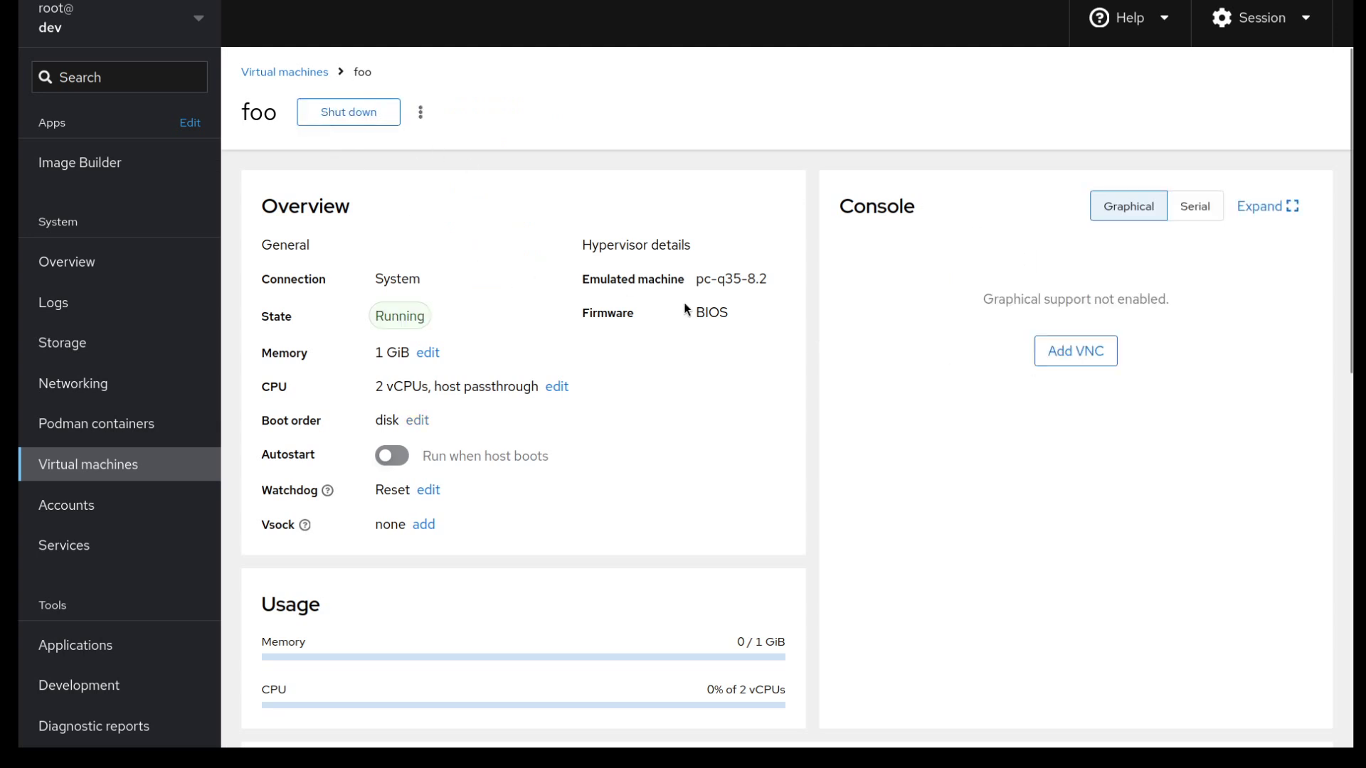
# Add a VNC server to the running VM foo without a static port or a password.
pyautogui.scroll(-3, 1017, 411)
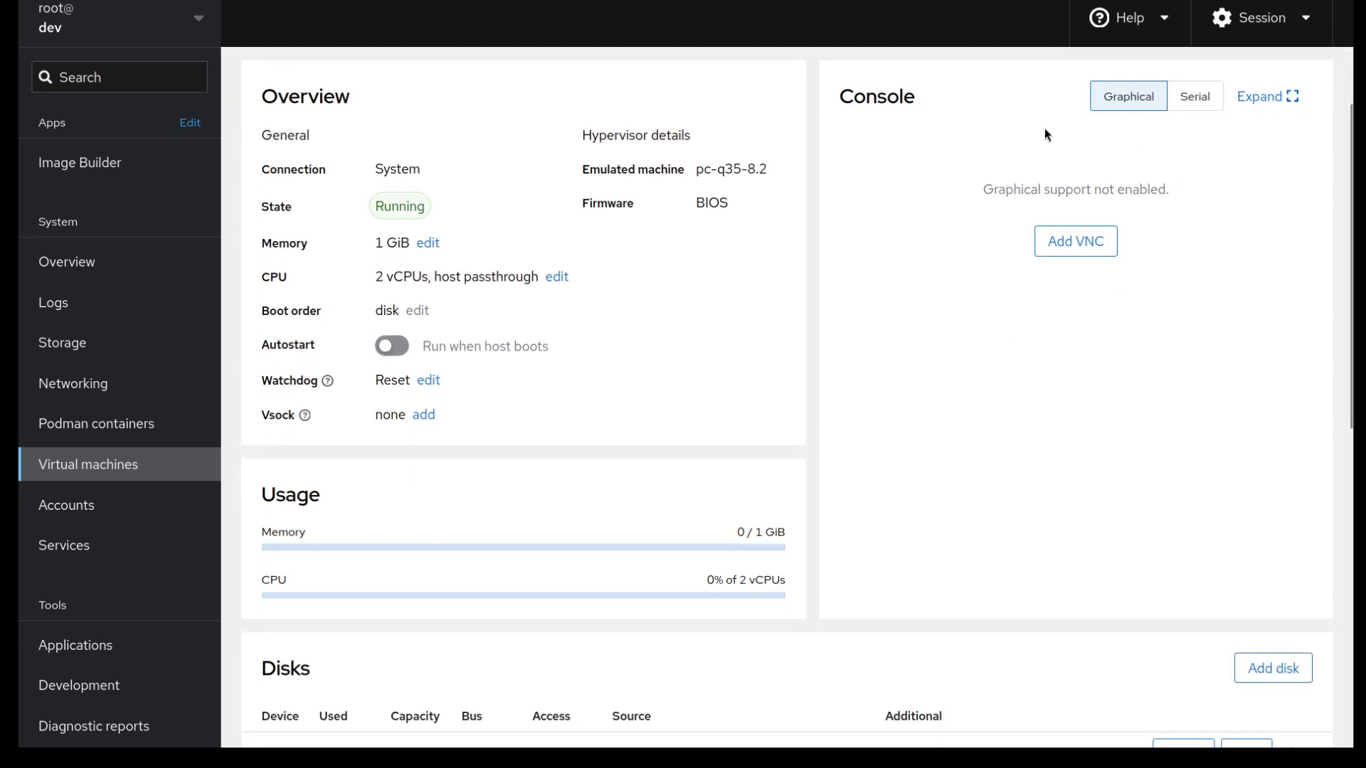
pyautogui.scroll(3, 1066, 114)
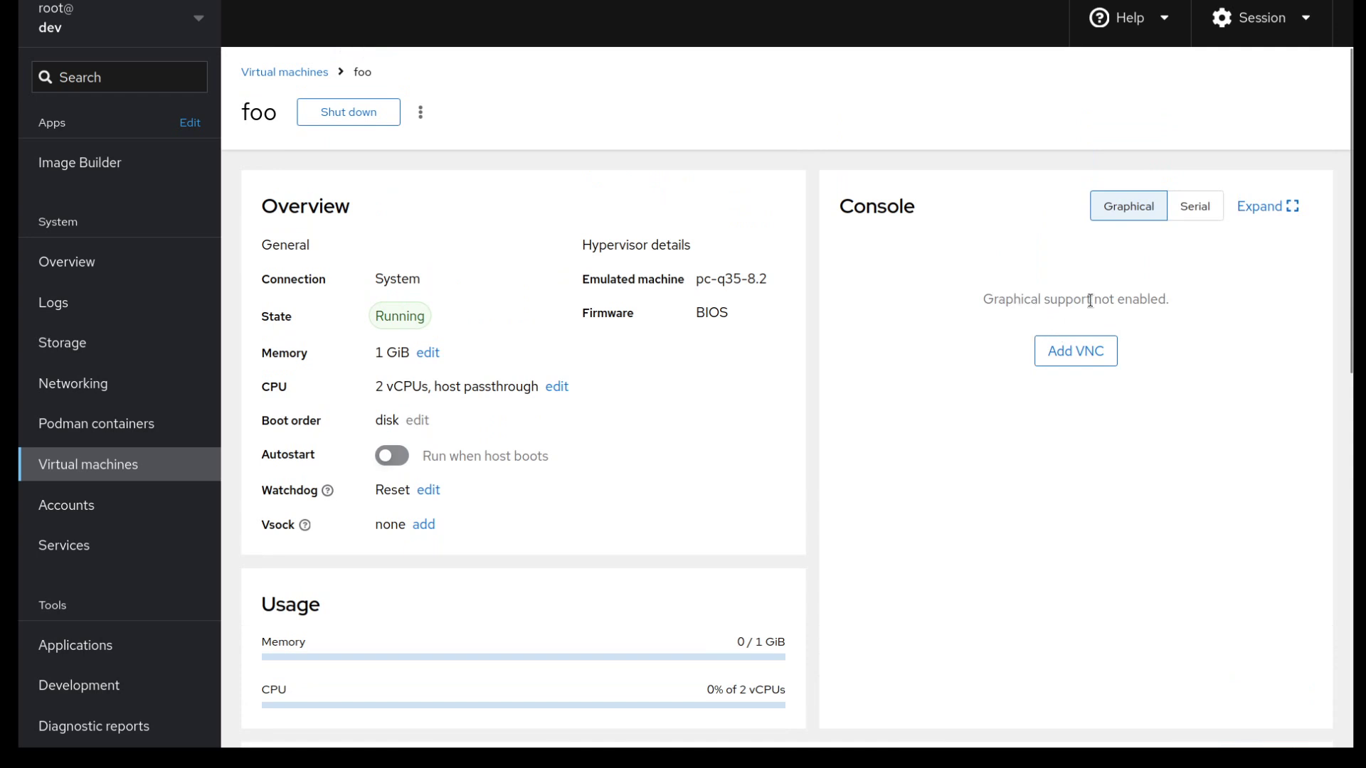
pyautogui.click(1087, 355)
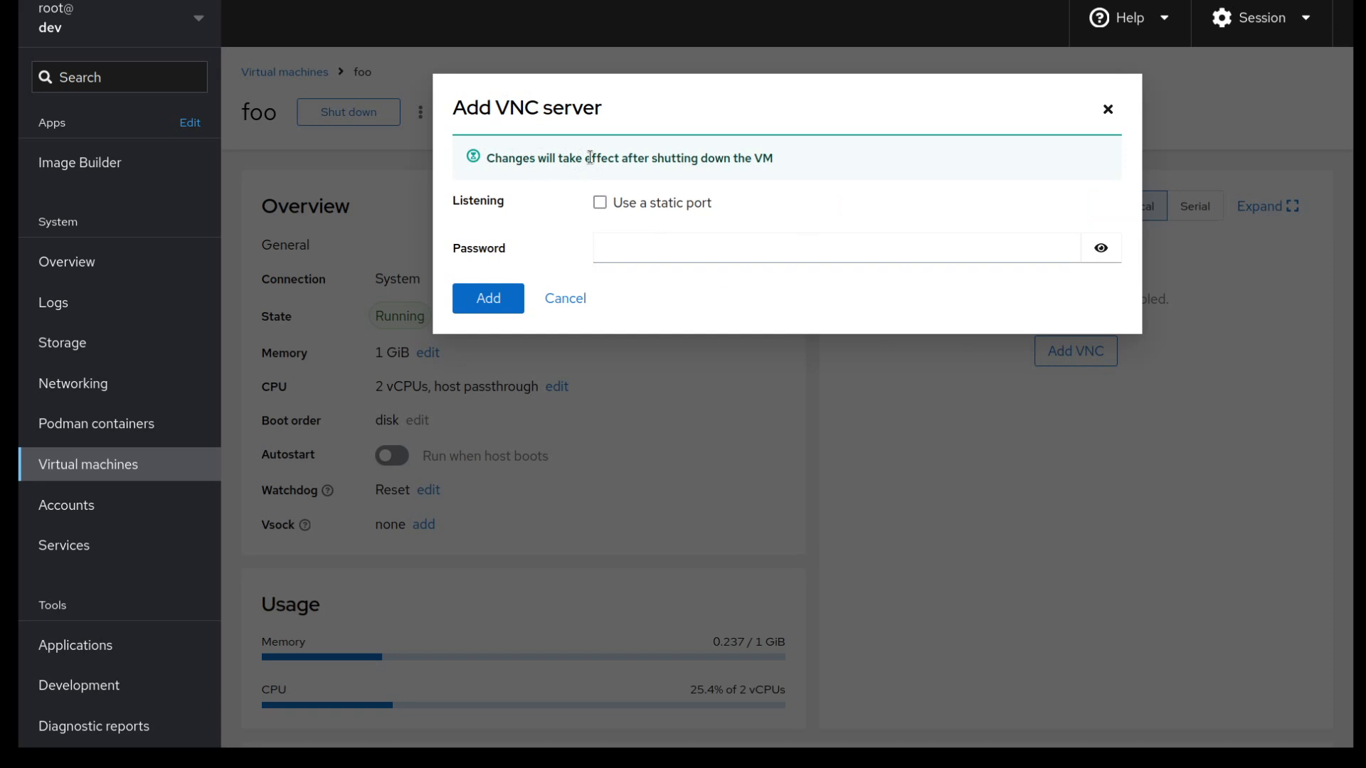
pyautogui.click(498, 296)
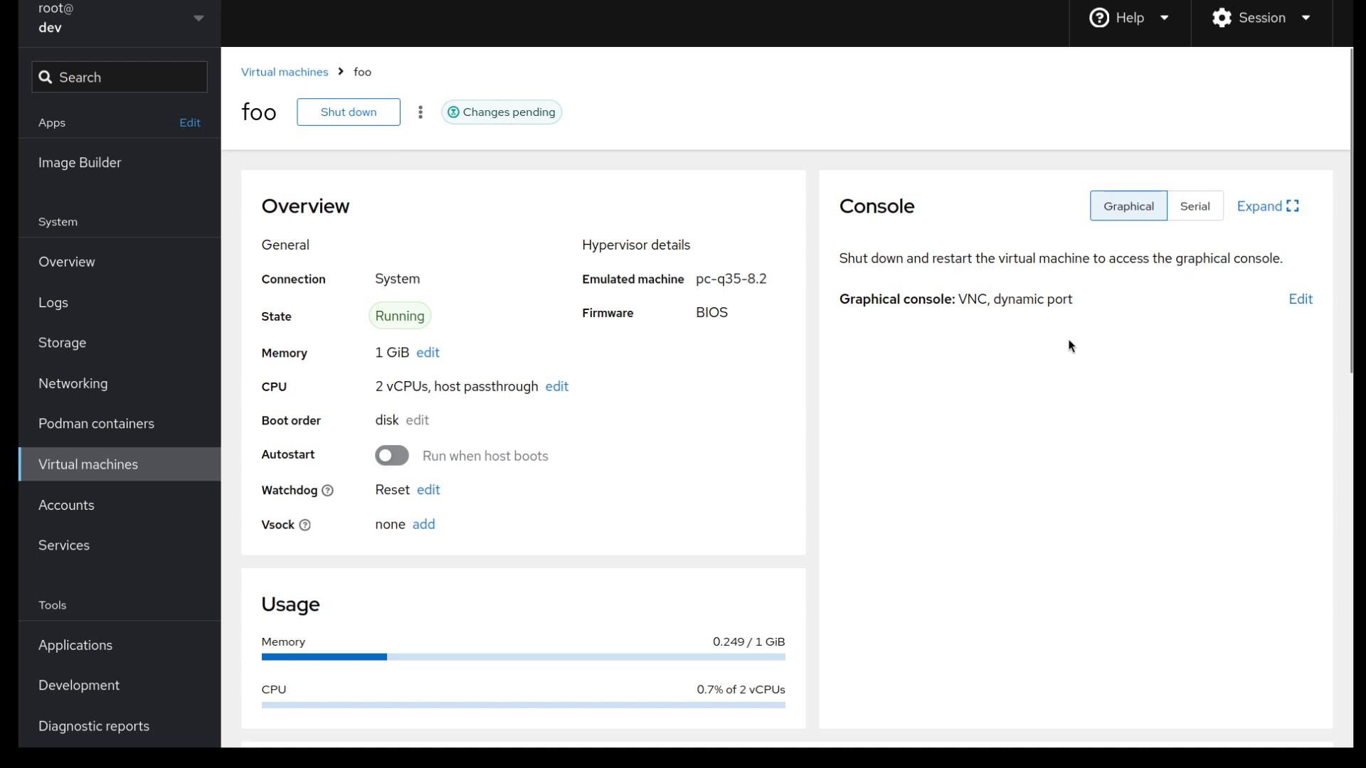
# Force shut down foo so the pending VNC server change can take effect.
pyautogui.click(420, 117)
pyautogui.click(393, 230)
pyautogui.click(572, 203)
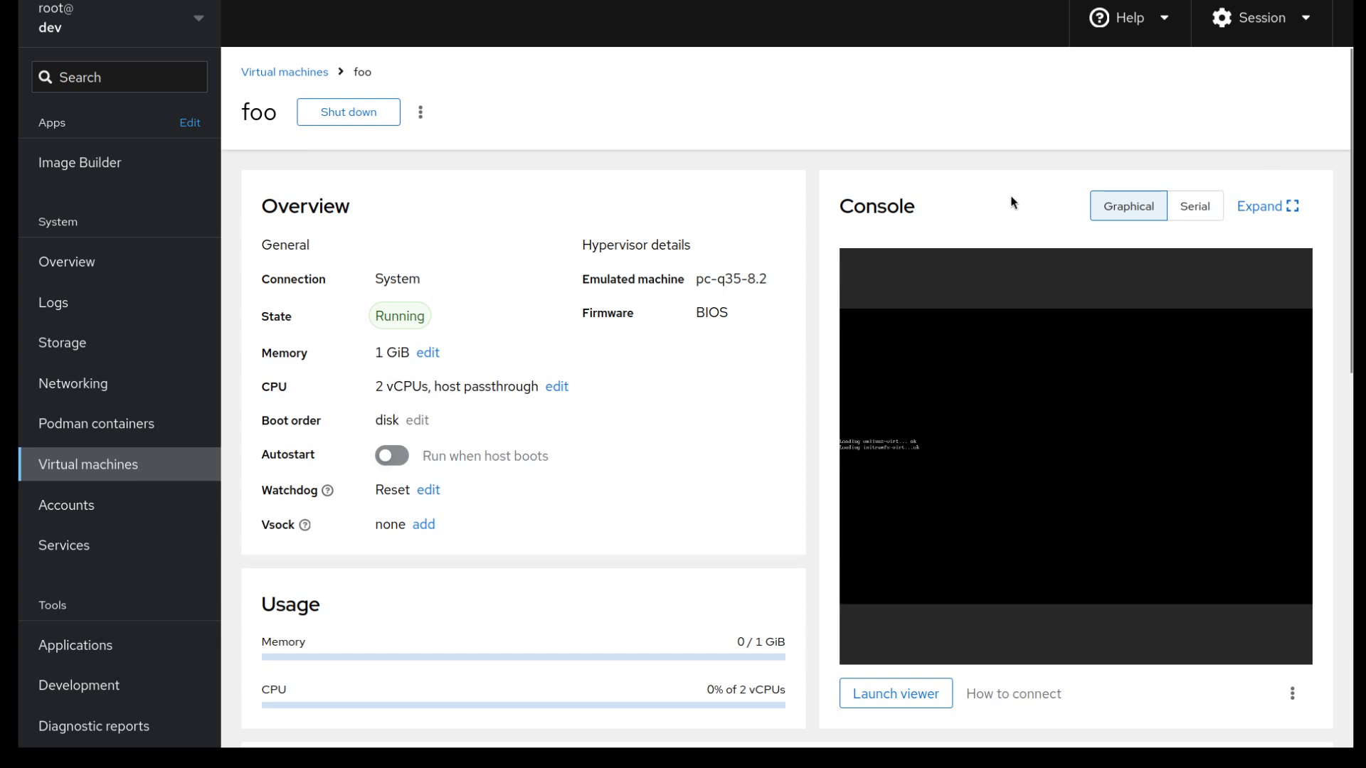
# Force shut down the restarted VM foo from its VNC-enabled state.
pyautogui.click(422, 114)
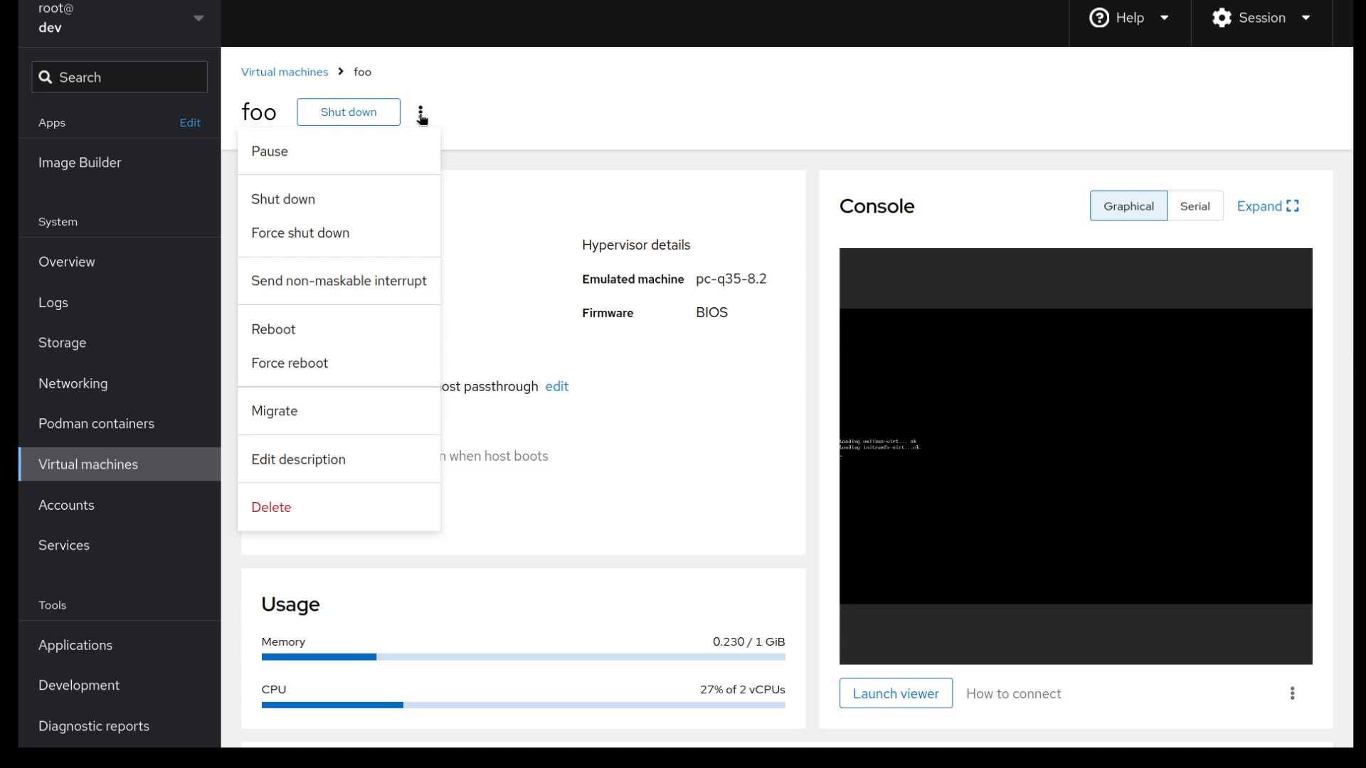
pyautogui.click(336, 239)
pyautogui.click(596, 201)
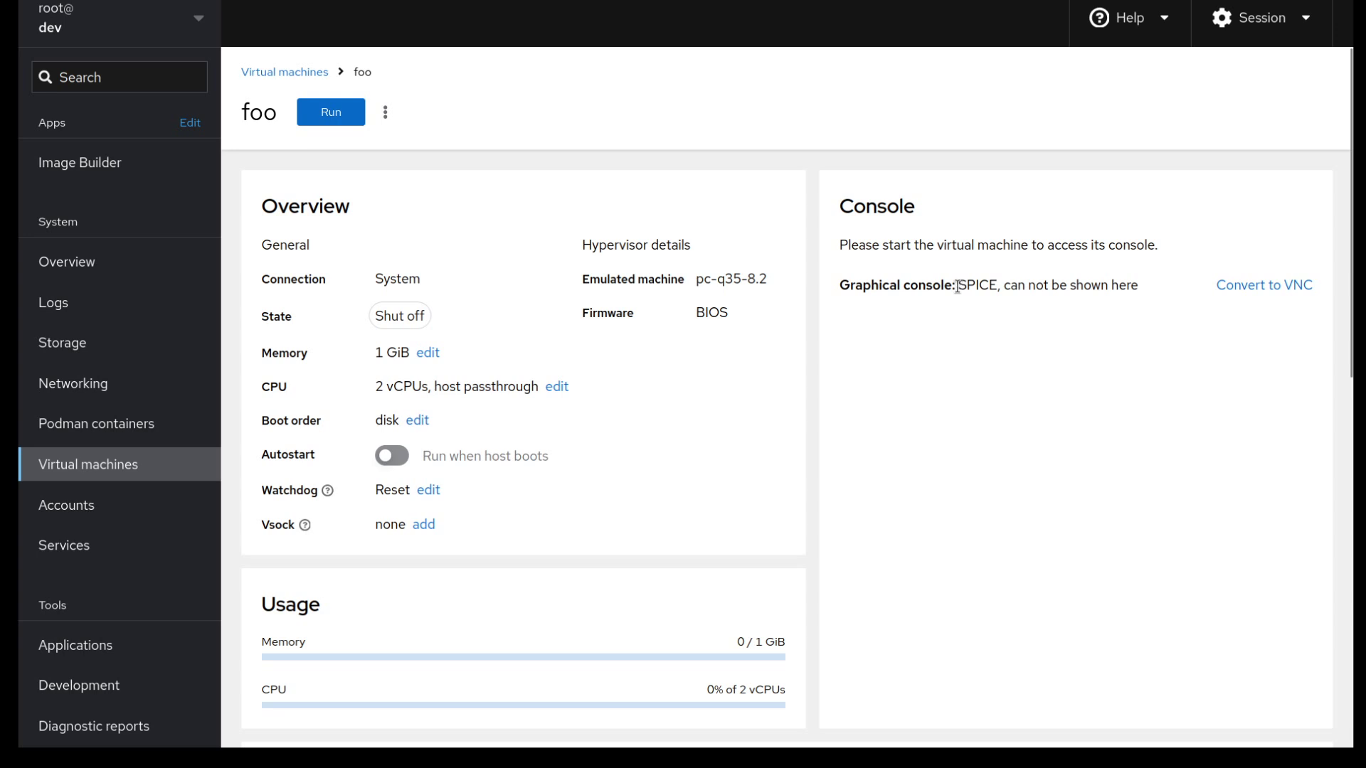
# Examine foo's SPICE graphical console entry and the explanation for converting it to VNC, cancelling the replacement.
pyautogui.moveTo(960, 287); pyautogui.dragTo(1138, 287)
pyautogui.click(1152, 300)
pyautogui.click(1268, 290)
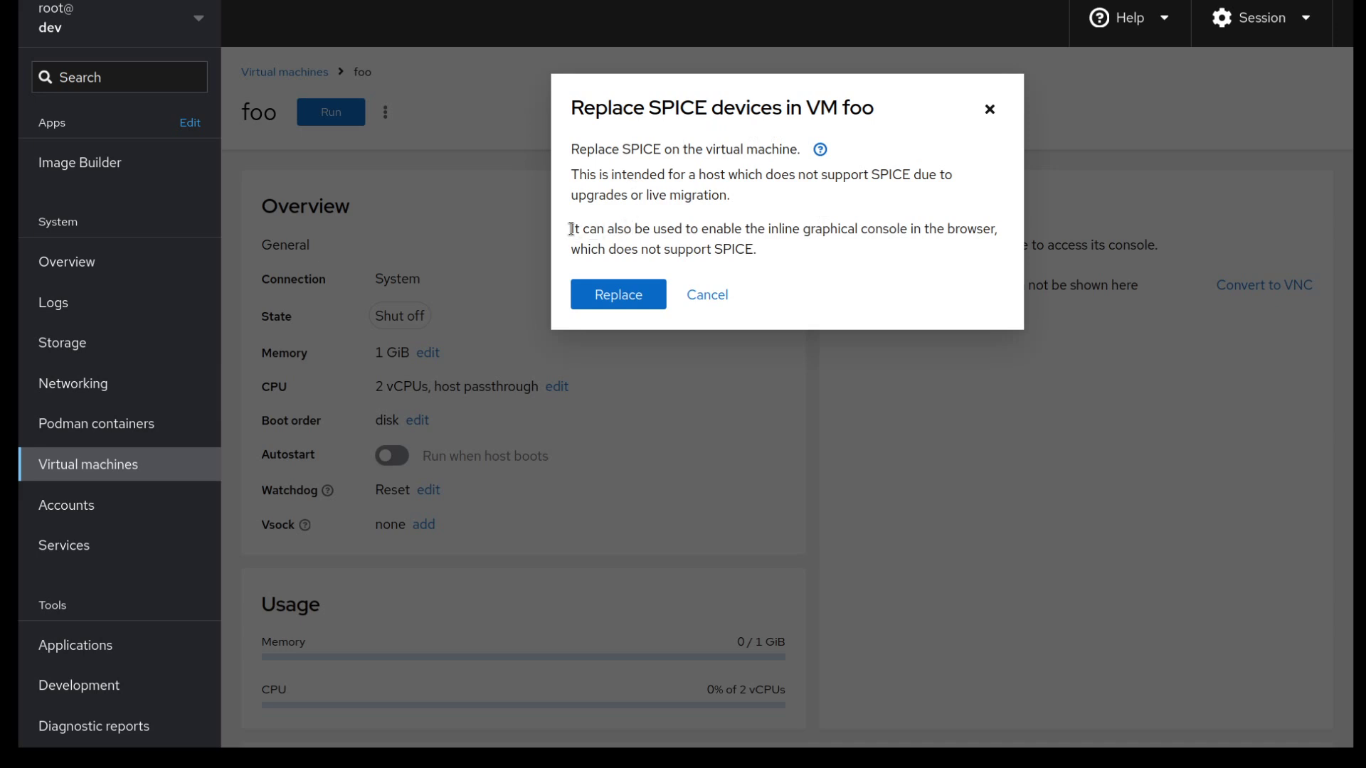
pyautogui.moveTo(572, 229); pyautogui.dragTo(747, 248)
pyautogui.click(779, 255)
pyautogui.click(706, 297)
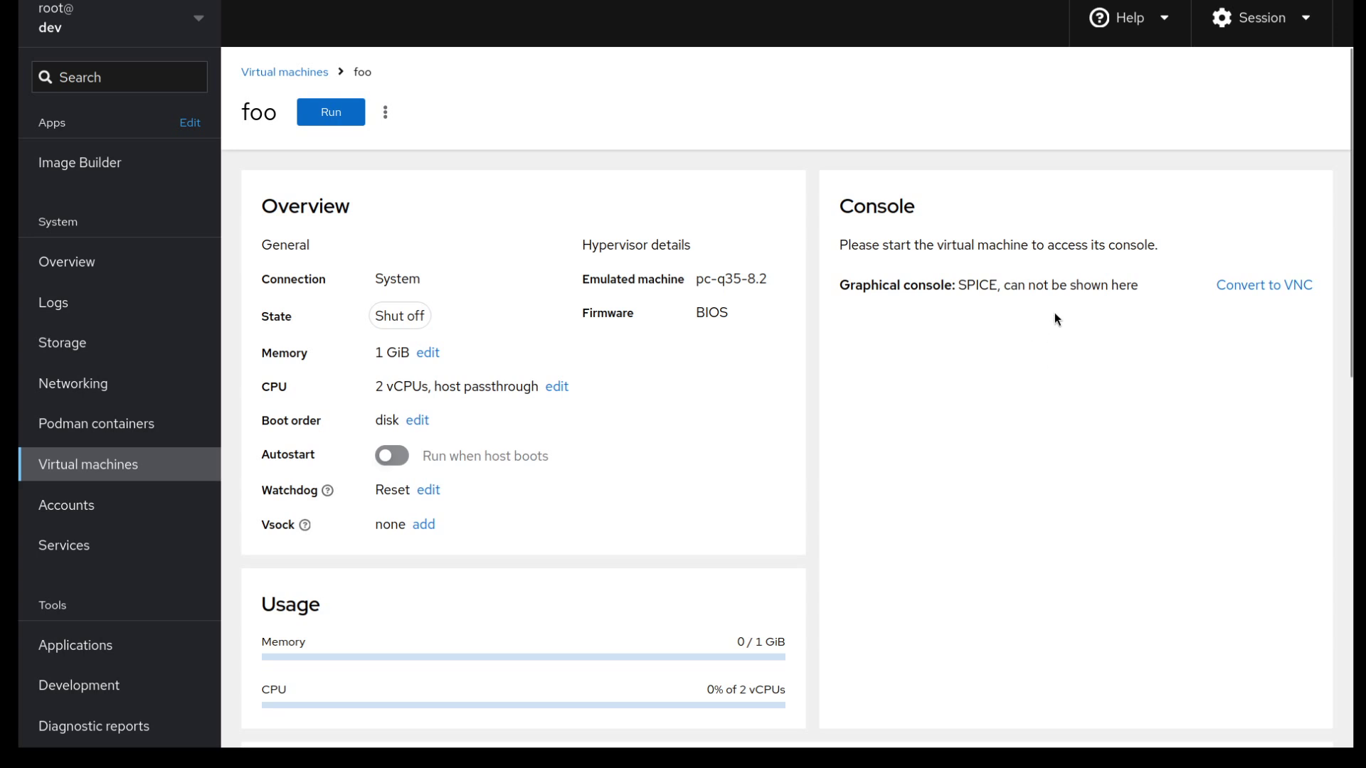
# Start the VM foo and review the remote viewer instructions and connection address for its SPICE console.
pyautogui.click(340, 121)
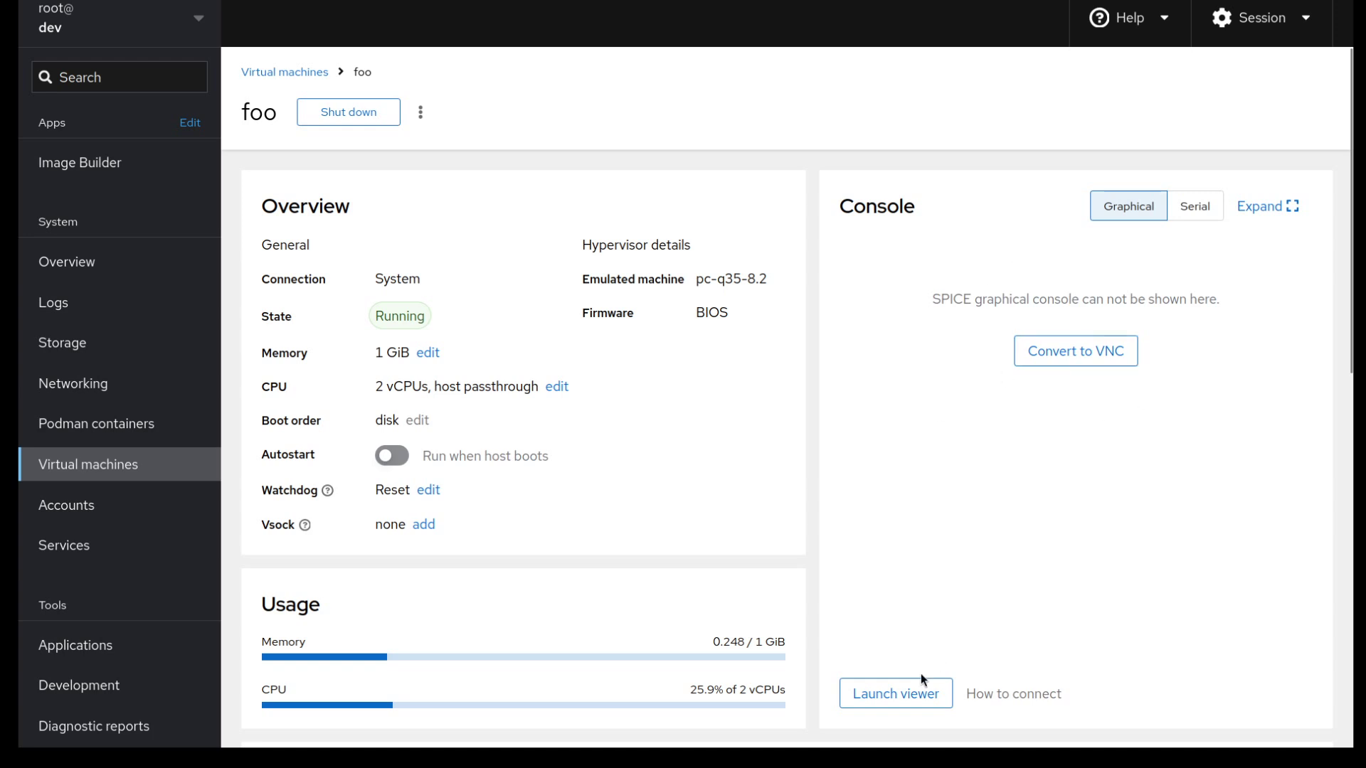
pyautogui.click(998, 695)
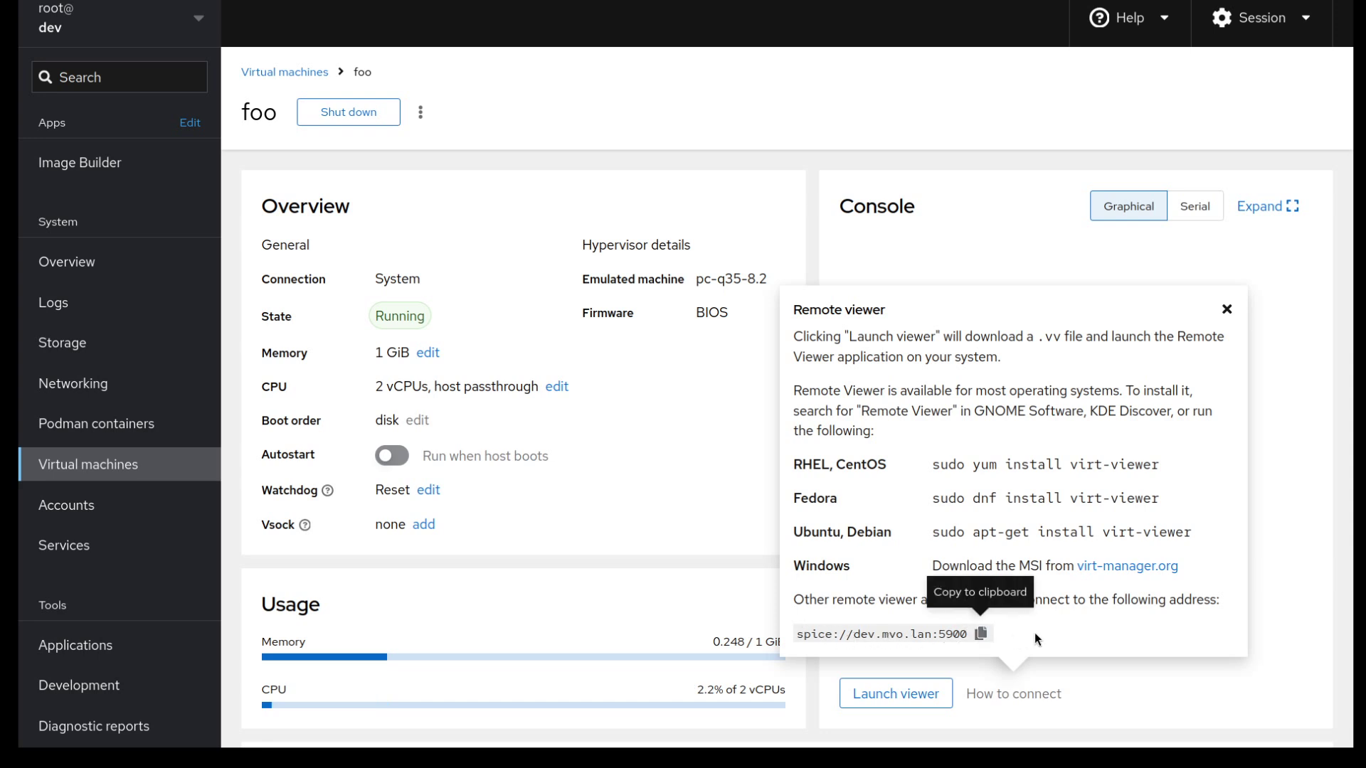
pyautogui.click(1226, 310)
# Launch the remote viewer for foo's SPICE graphical console from the downloaded connection file.
pyautogui.click(914, 695)
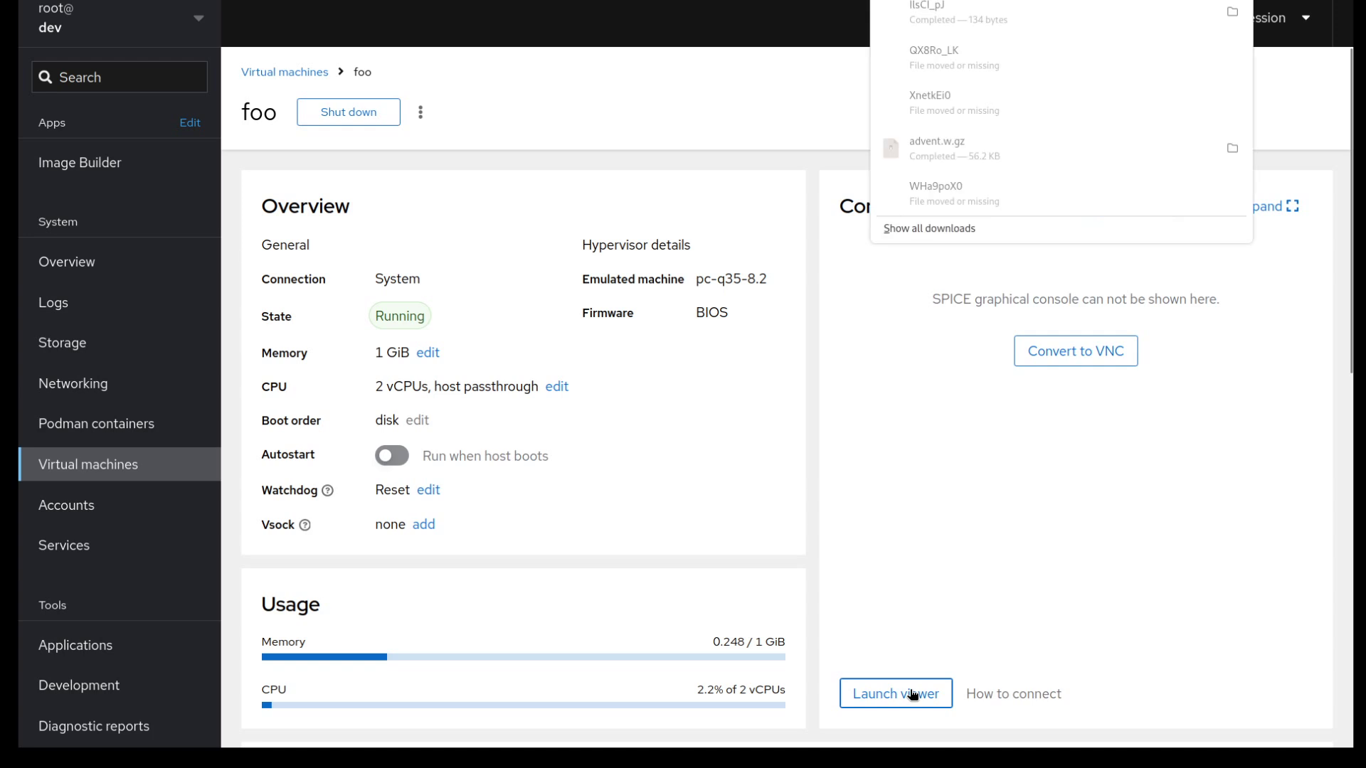
pyautogui.click(962, 20)
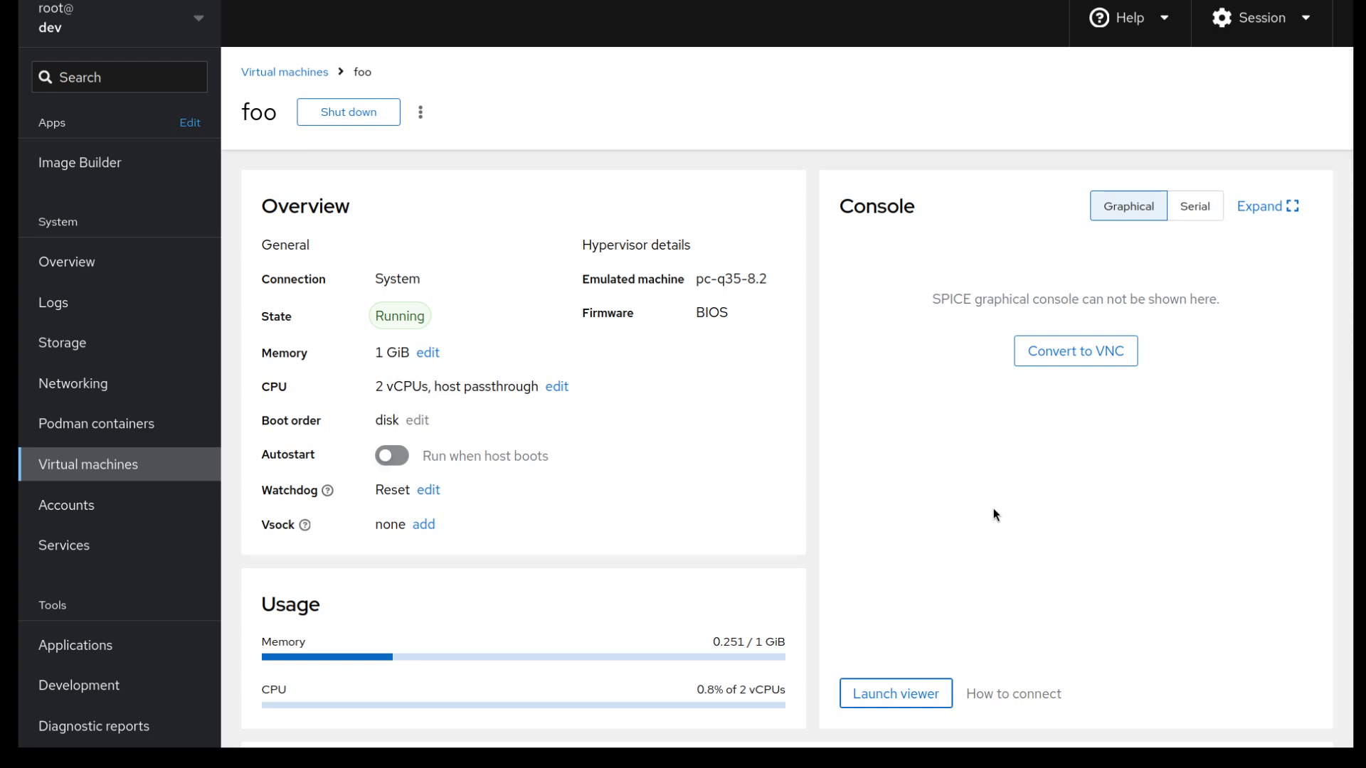
# Replace foo's SPICE devices to convert its graphical console to VNC, and force shut down the VM to apply the change.
pyautogui.click(1095, 362)
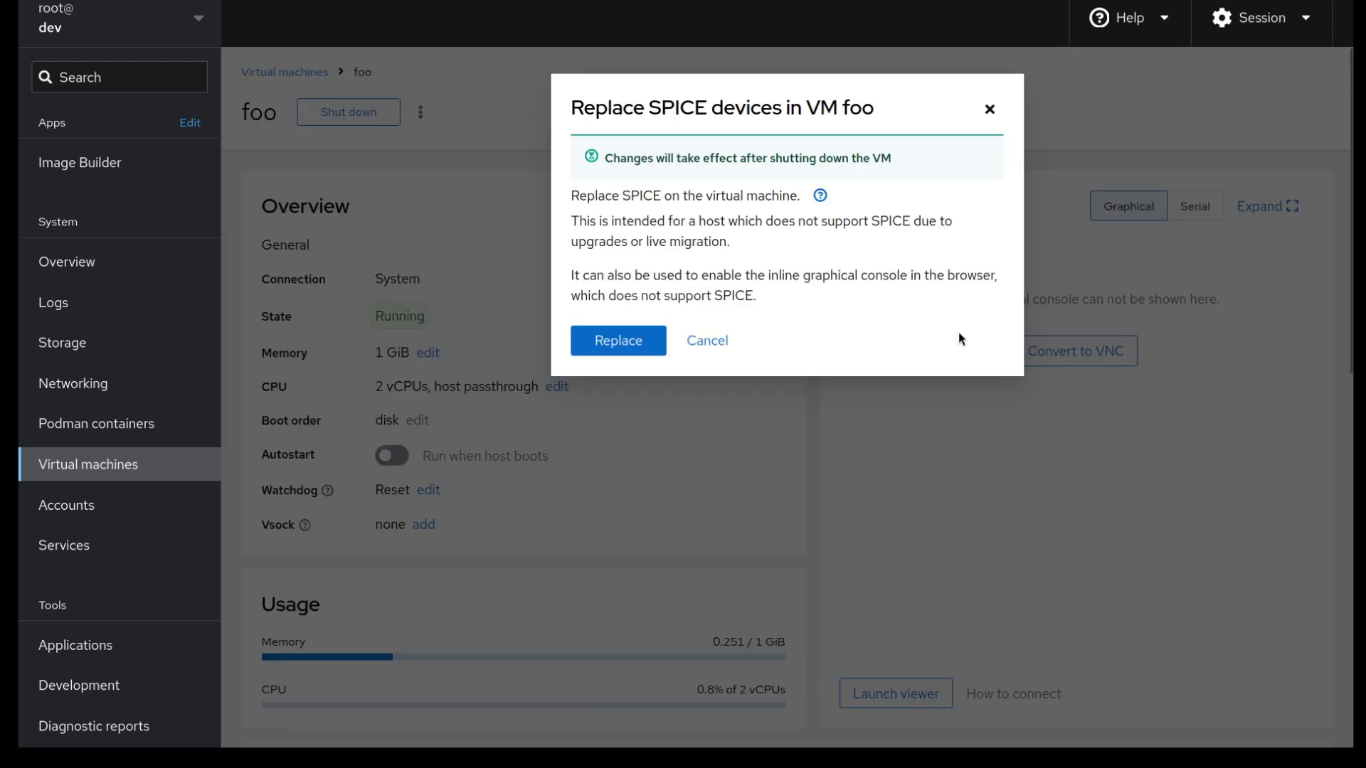
pyautogui.click(621, 341)
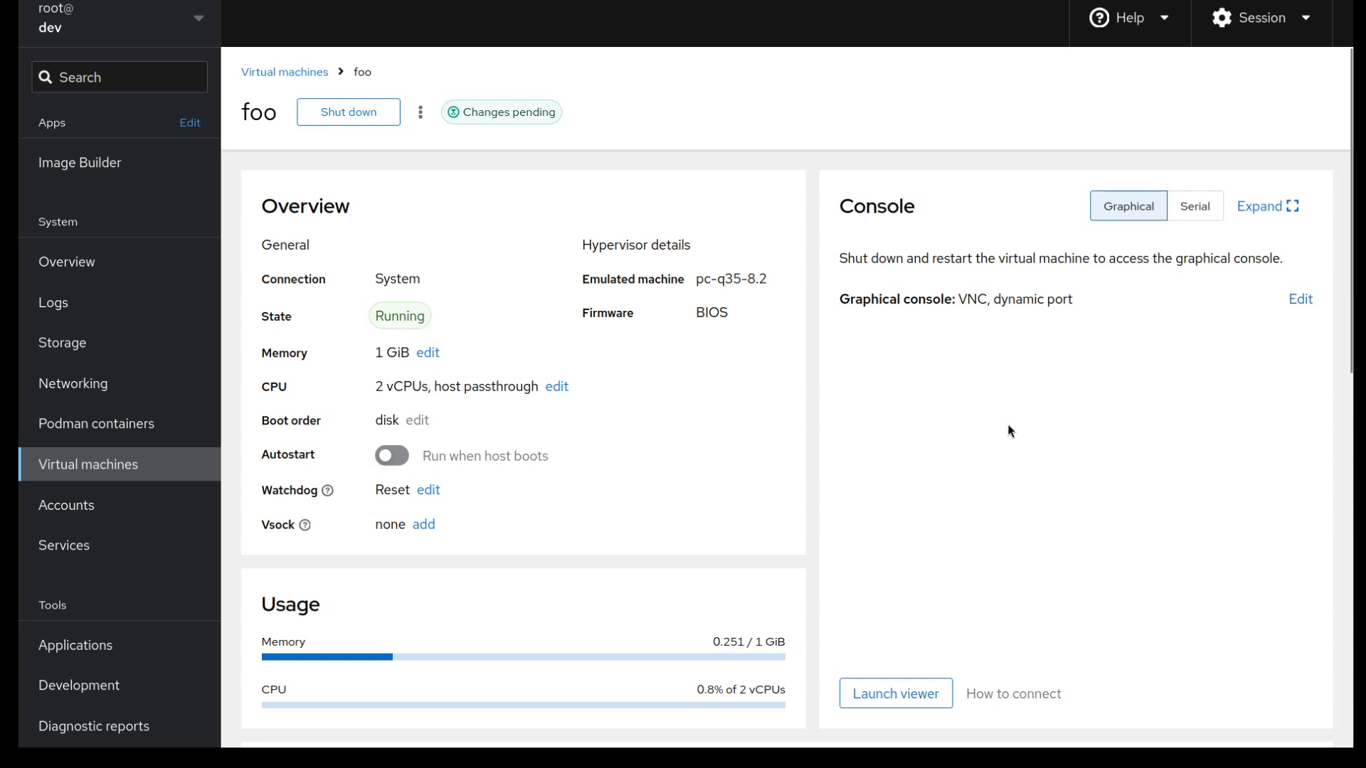
pyautogui.click(461, 115)
pyautogui.click(449, 114)
pyautogui.click(420, 111)
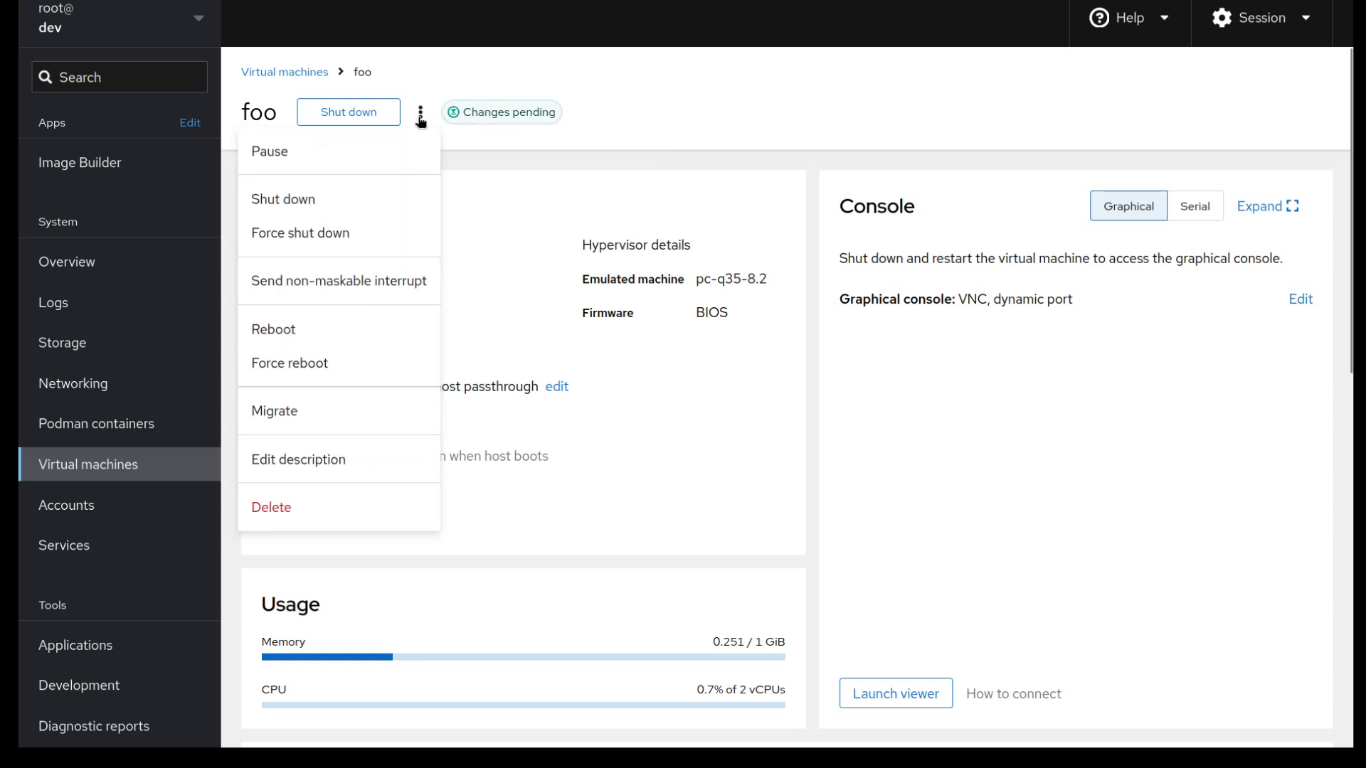
pyautogui.click(375, 235)
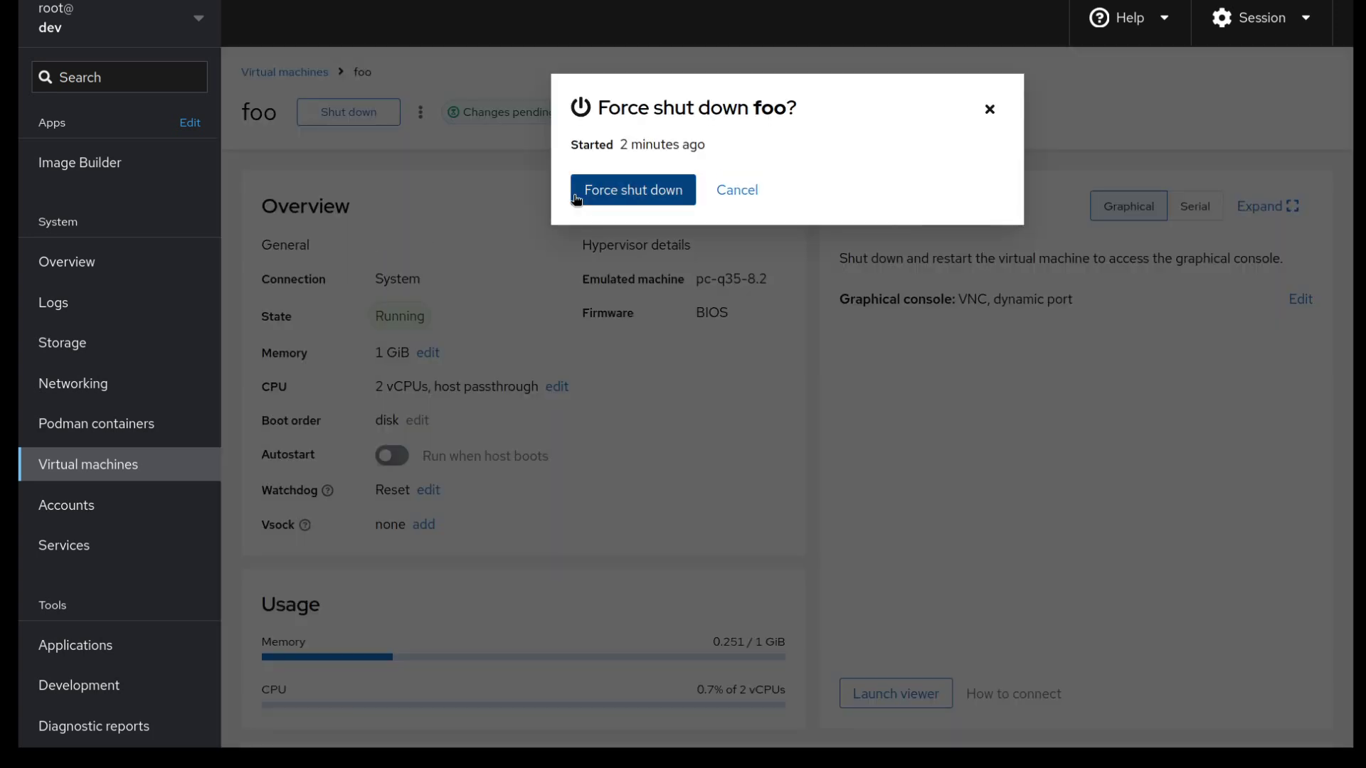
pyautogui.click(573, 195)
# Start foo with its VNC graphical console and display the remote viewer connection instructions.
pyautogui.click(330, 112)
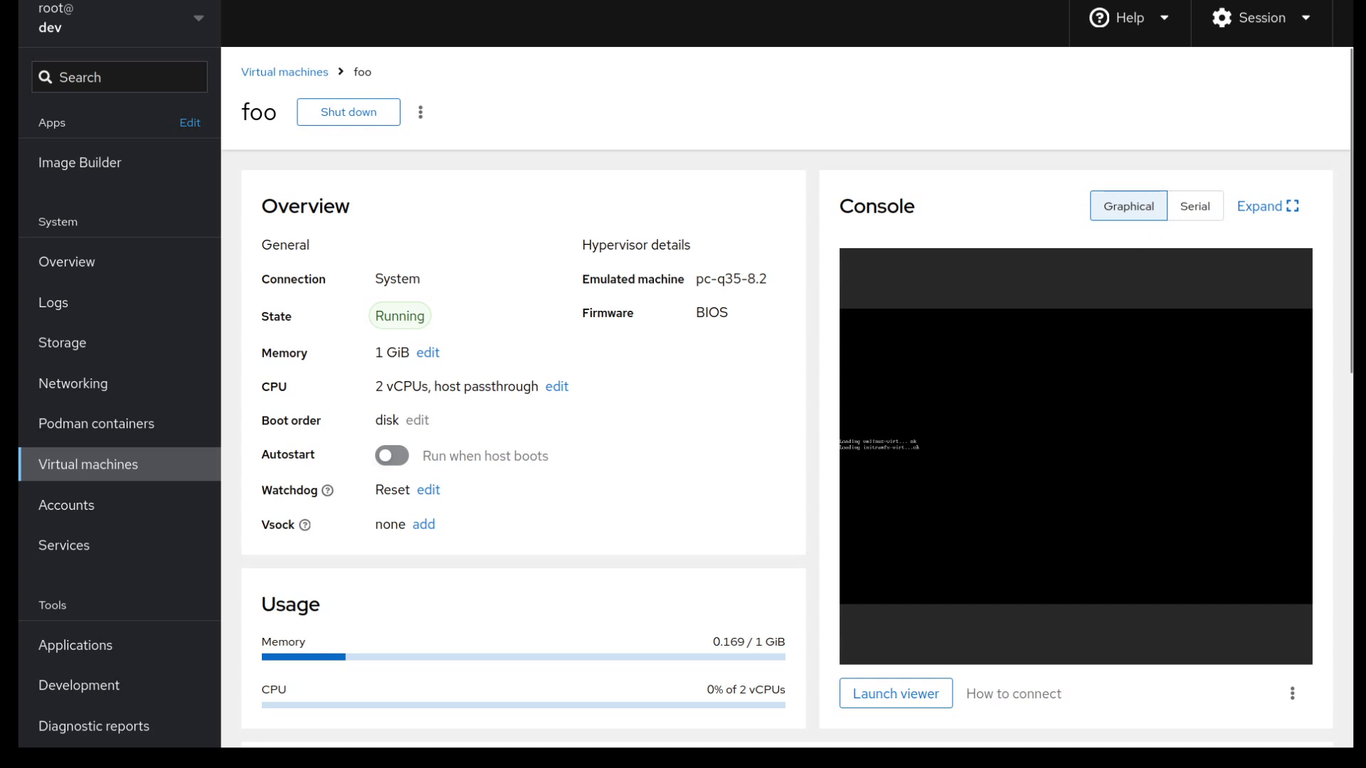
pyautogui.click(1016, 695)
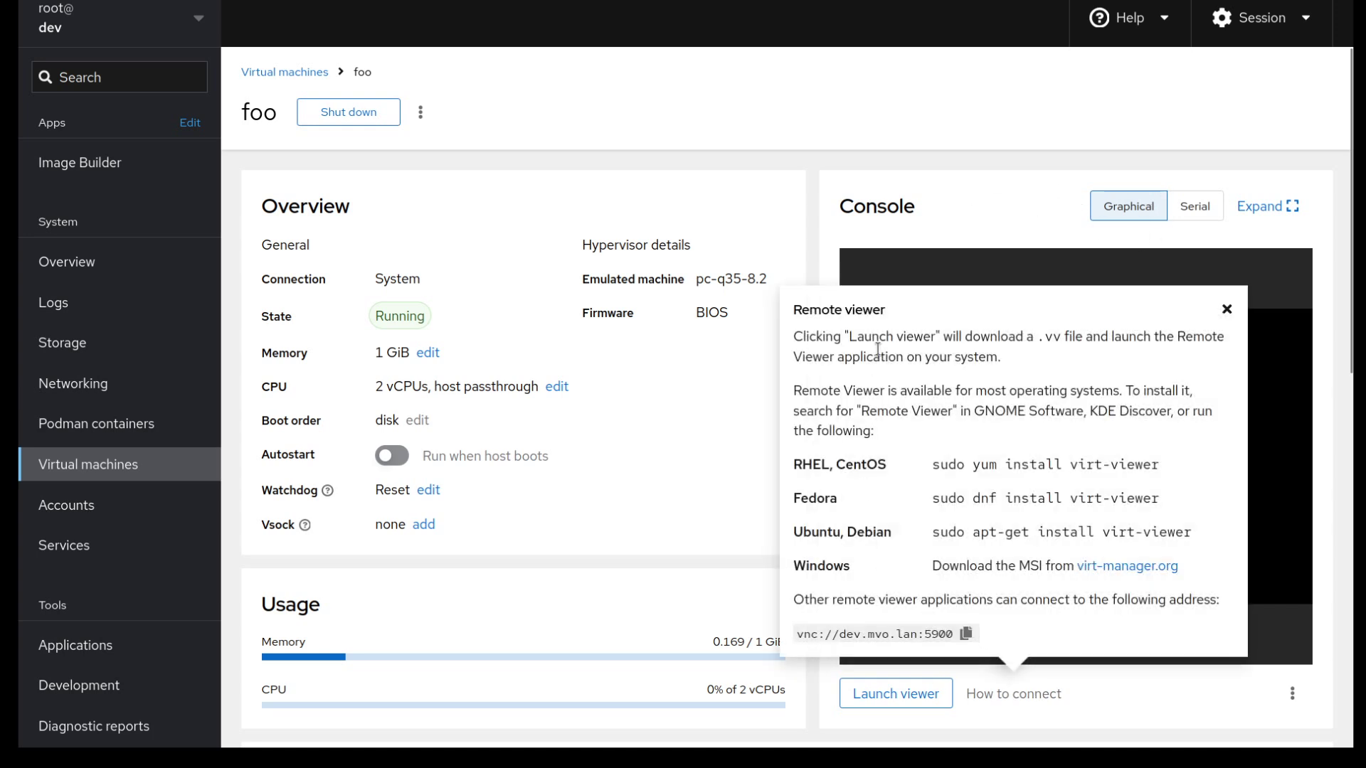